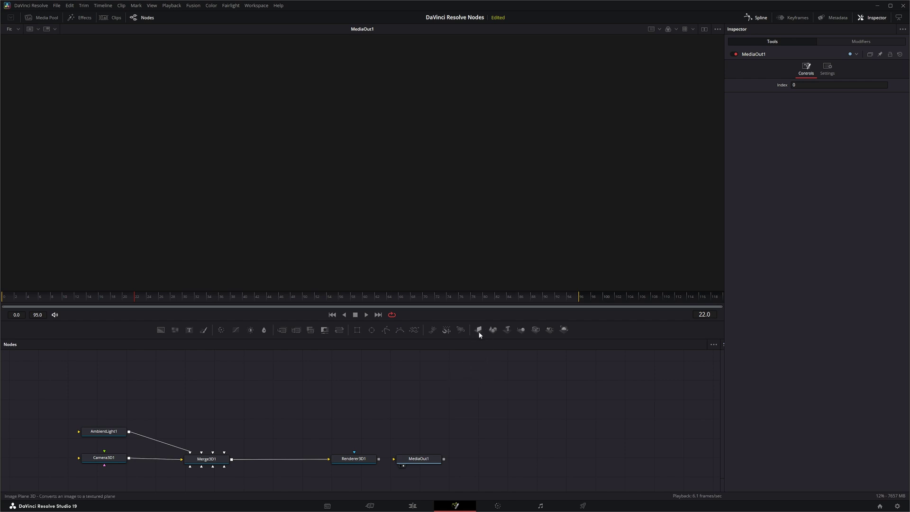
- Add a second Image Plane 3D node, ImagePlane3D2, and place it right of ImagePlane3D1
drag(480, 331, 363, 395)
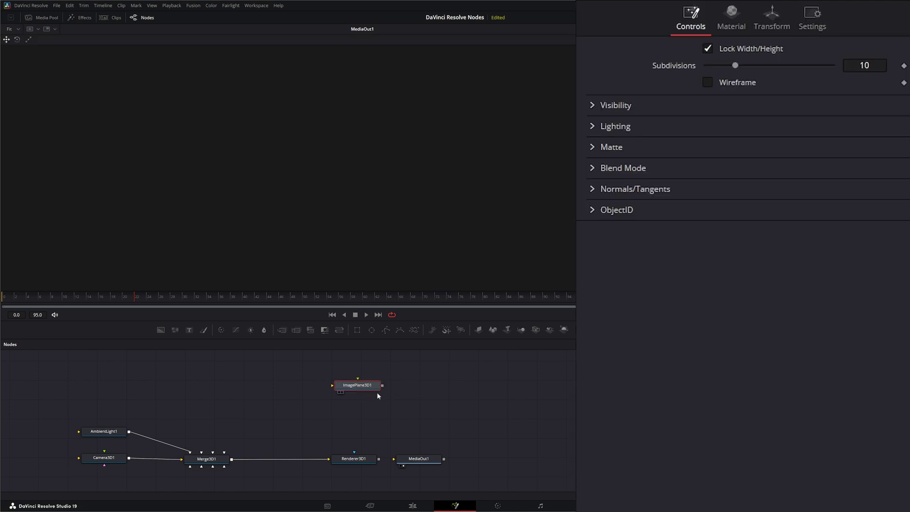
click(425, 391)
key(shift+space)
text(hal)
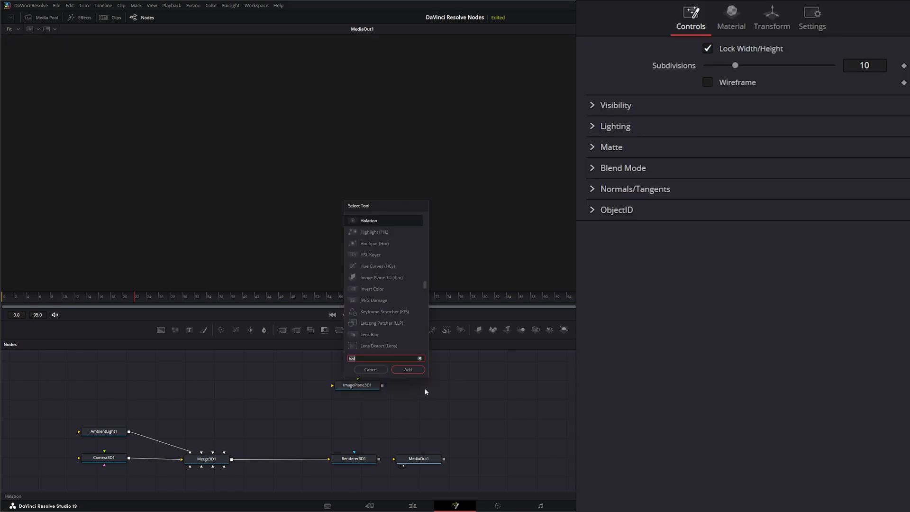
key(BackSpace)
key(BackSpace)
key(BackSpace)
text(imag)
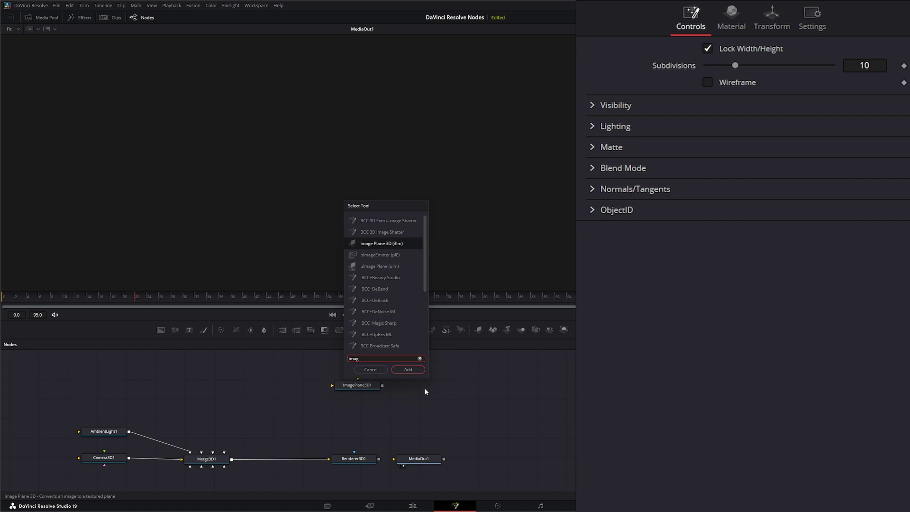
text(e plane 3d)
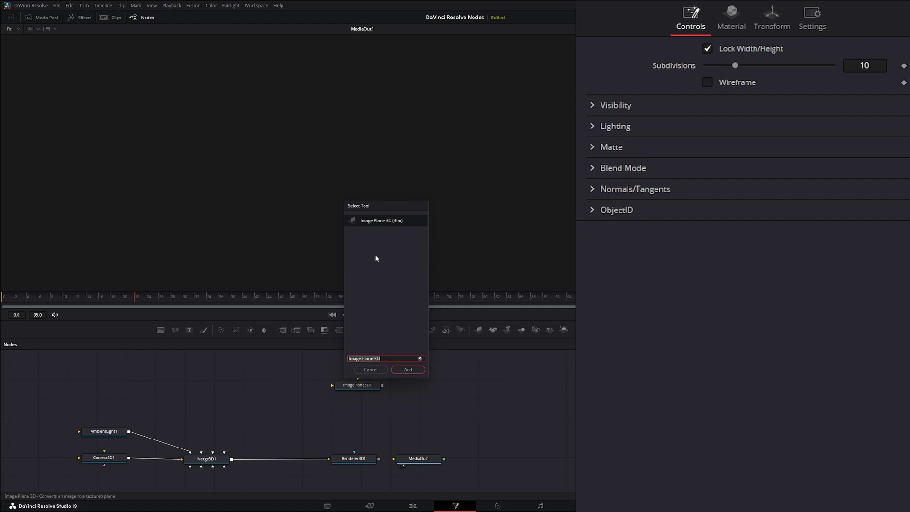
click(407, 369)
drag(416, 388, 445, 389)
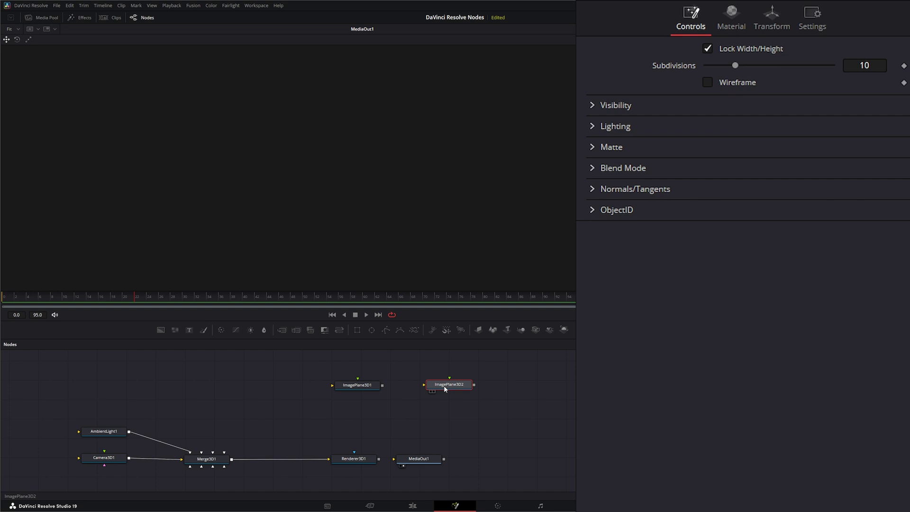
- Wire ImagePlane3D1 into Merge3D1 and show Merge3D1's 3D scene in the viewer
click(400, 376)
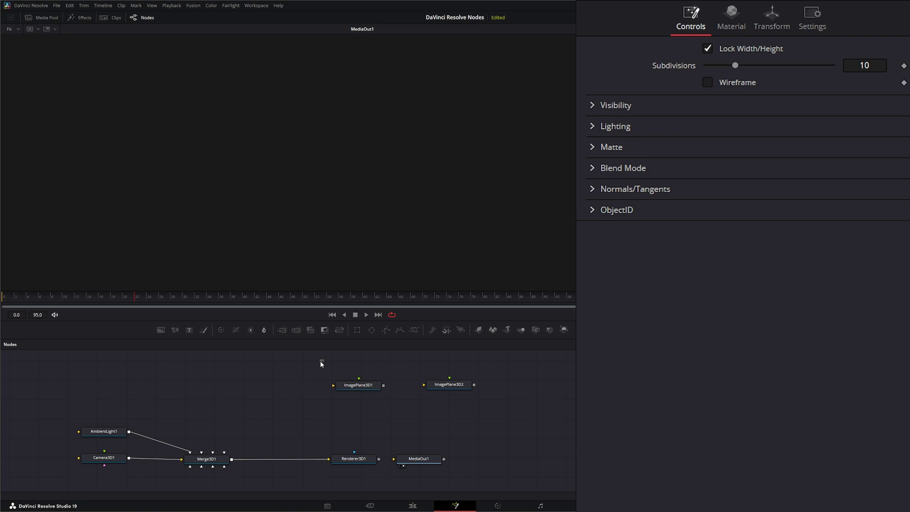
drag(323, 360, 398, 416)
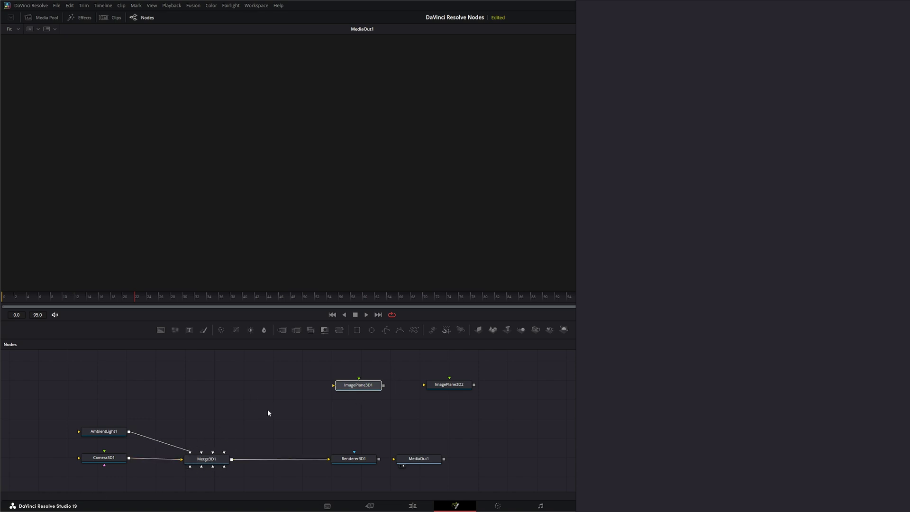
drag(334, 387, 274, 382)
drag(362, 390, 201, 453)
drag(228, 383, 212, 387)
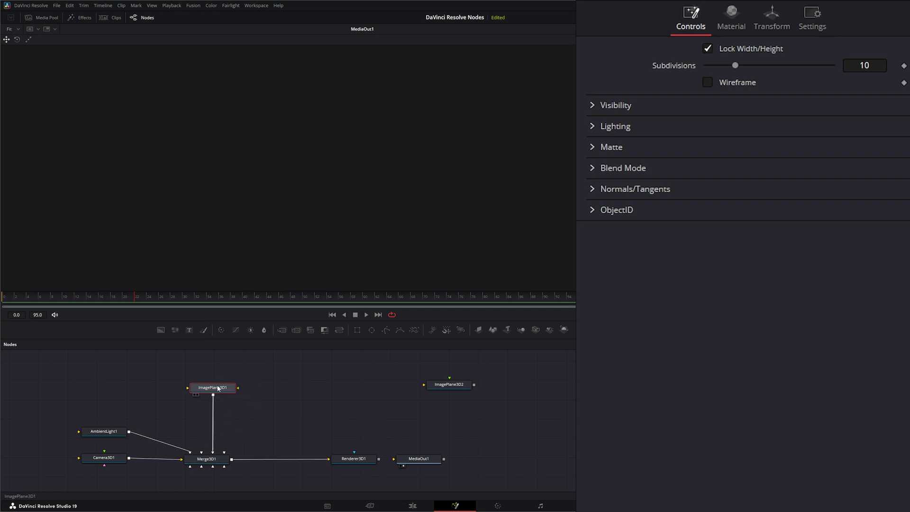
drag(212, 459, 237, 255)
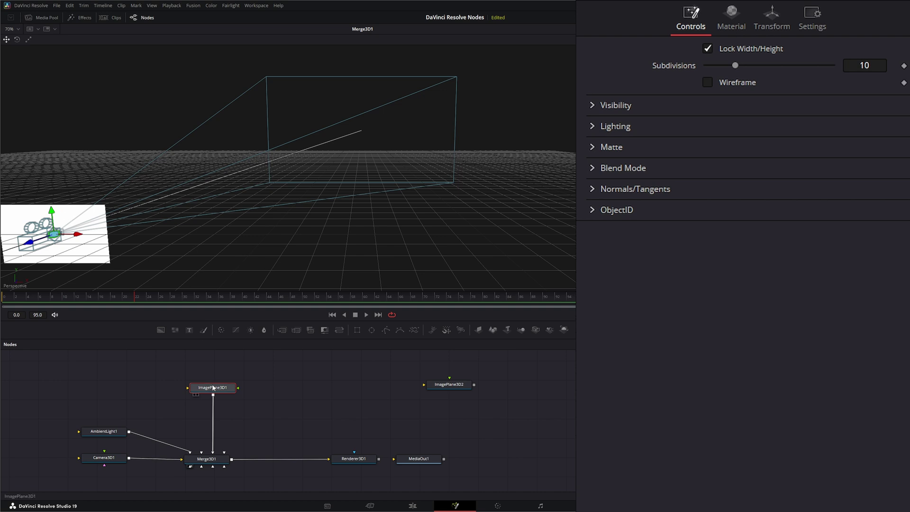
- Set ImagePlane3D1's Transform Translation Z to -1.98
click(772, 16)
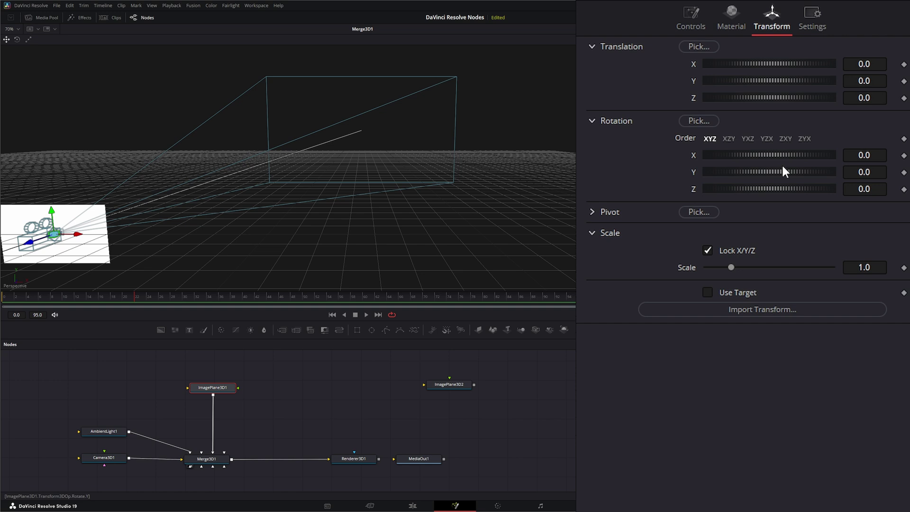
drag(863, 95, 816, 95)
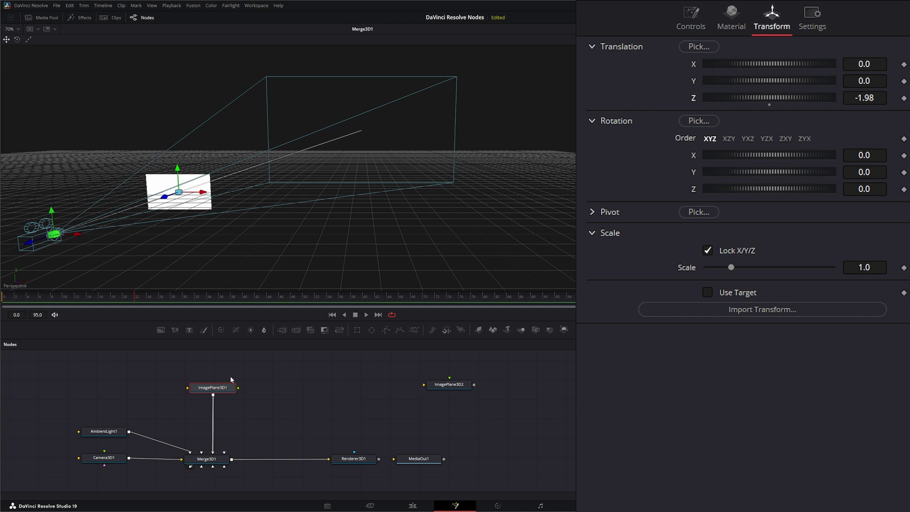
drag(238, 388, 266, 363)
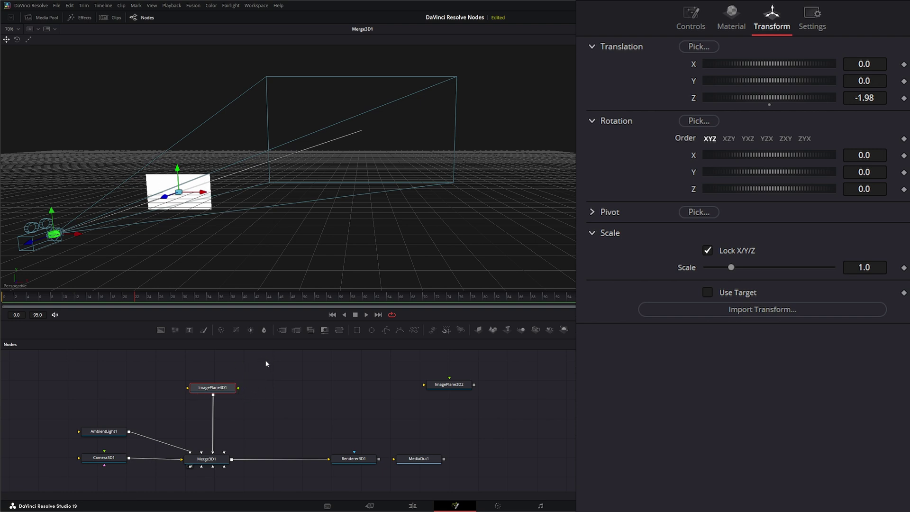
click(284, 383)
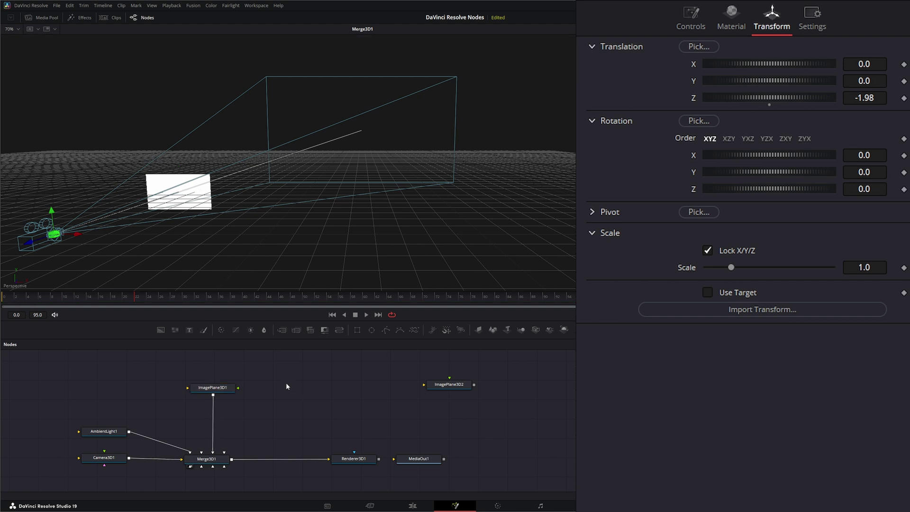
- Add a Loader with the Girl-Bike_0001.exr sequence and wire it into ImagePlane3D1
key(shift+space)
text(lo)
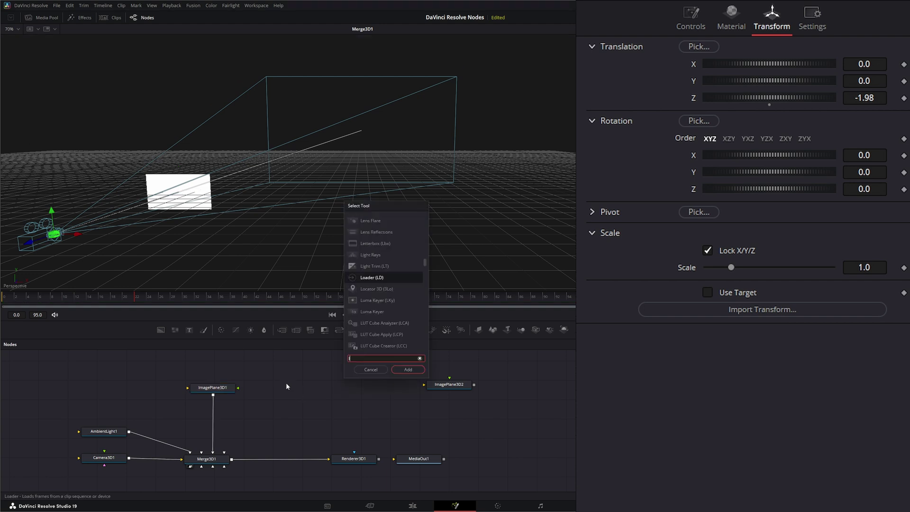
key(Return)
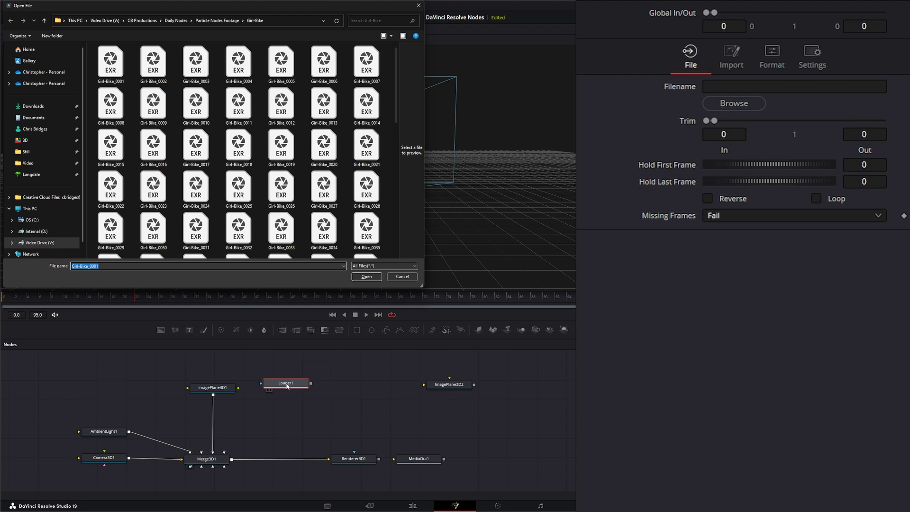
double_click(110, 72)
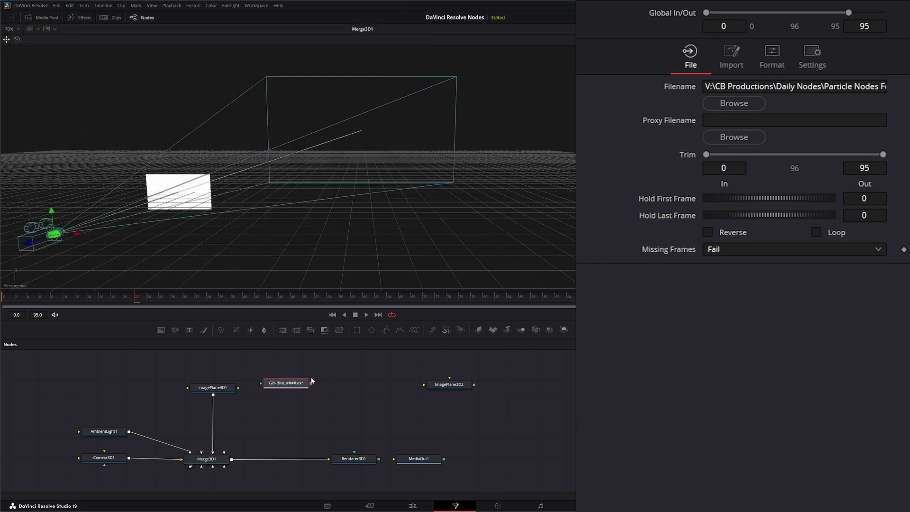
drag(286, 386, 238, 387)
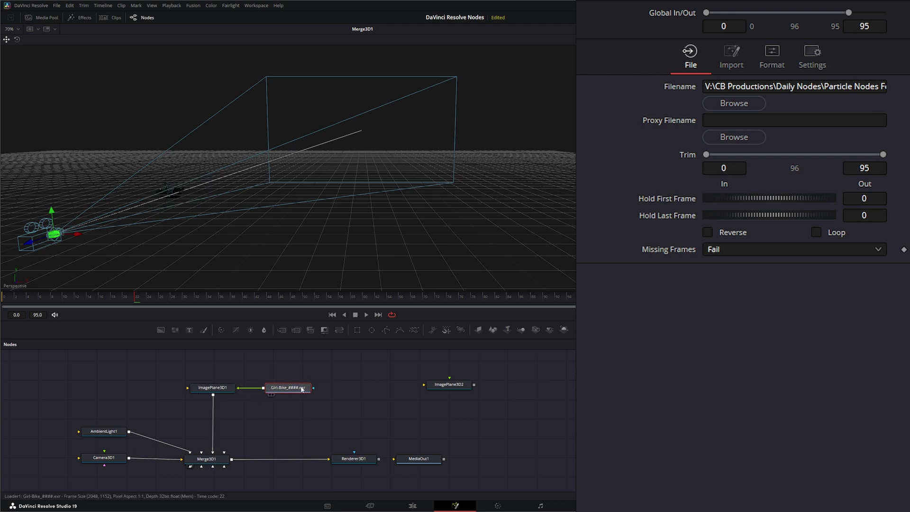
- View Renderer3D1's output and move the Girl-Bike loader node further right
drag(353, 458, 332, 214)
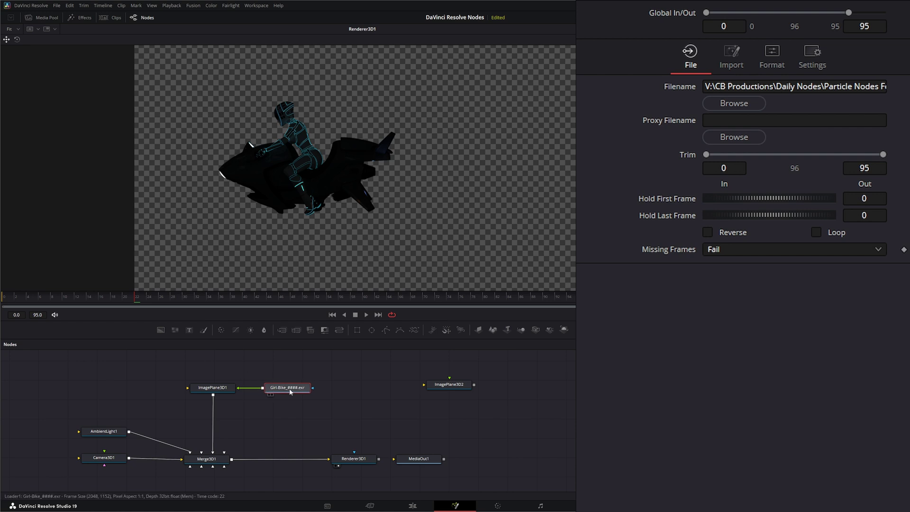
mouse_move(290, 392)
mouse_down()
mouse_move(266, 390)
mouse_move(285, 391)
mouse_up()
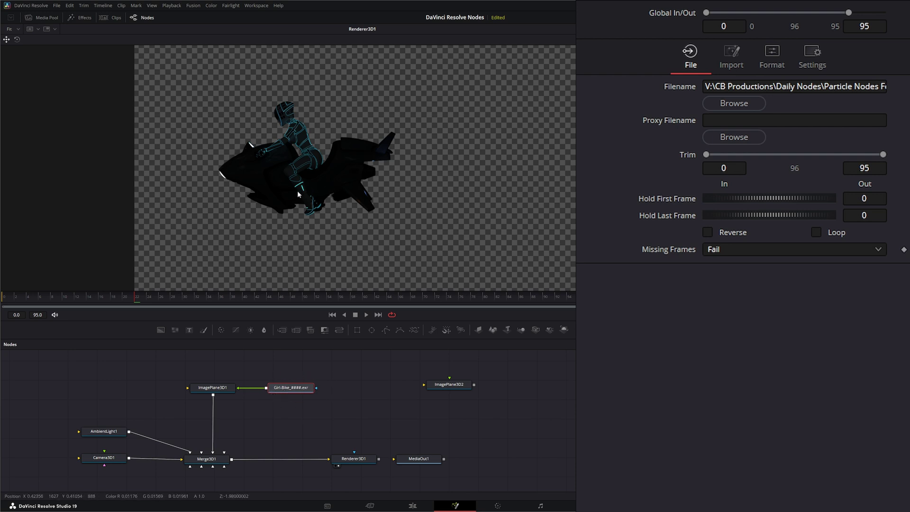
drag(288, 390, 332, 390)
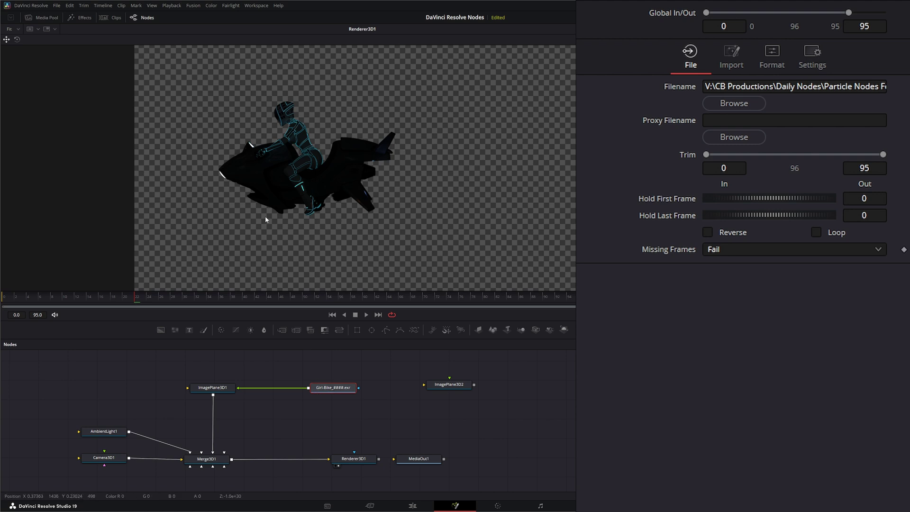
- Insert a Gamut node between the Girl-Bike loader and ImagePlane3D1
click(285, 379)
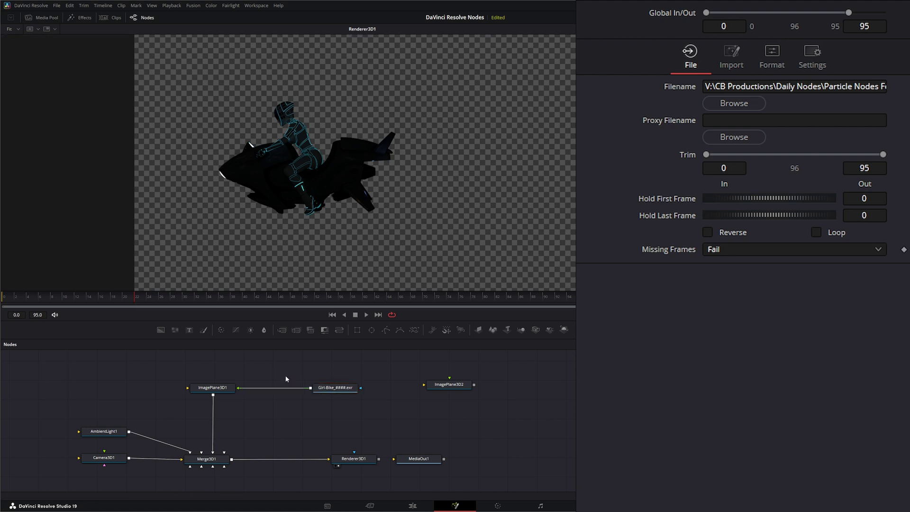
key(shift+space)
text(ga)
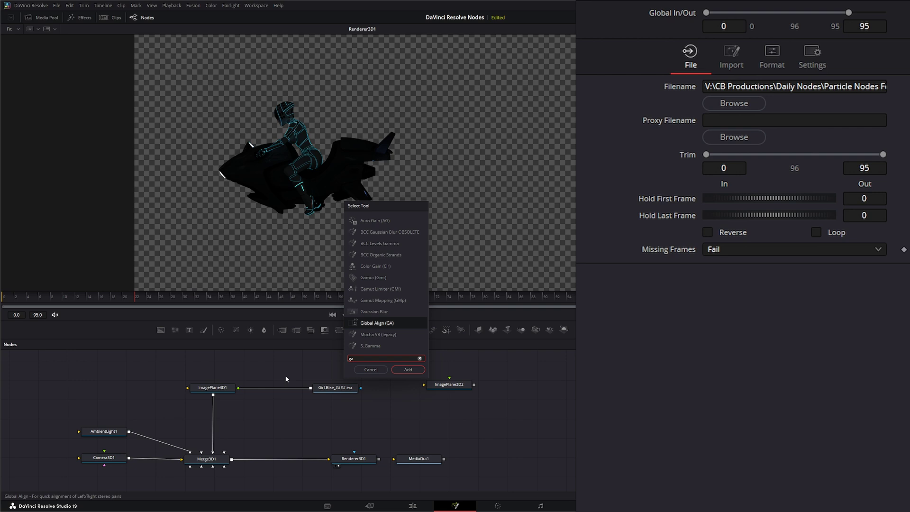
text(m)
key(Return)
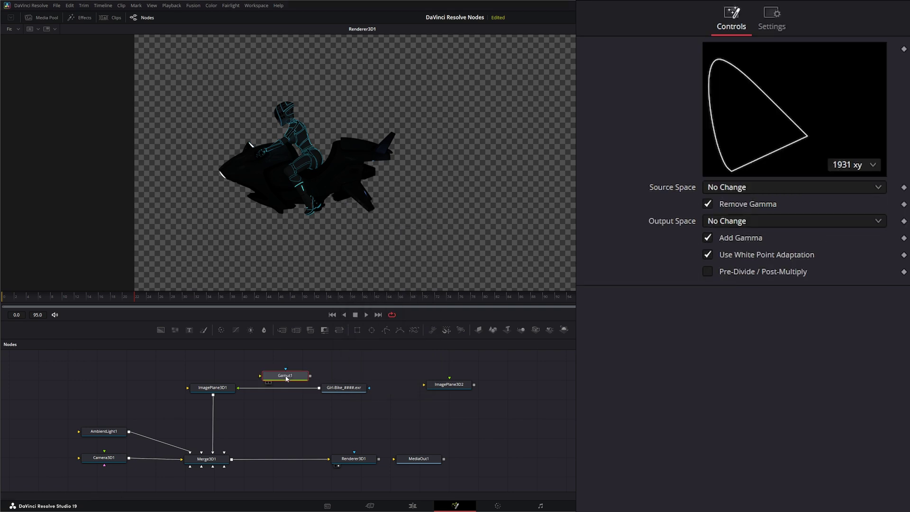
drag(287, 378, 288, 391)
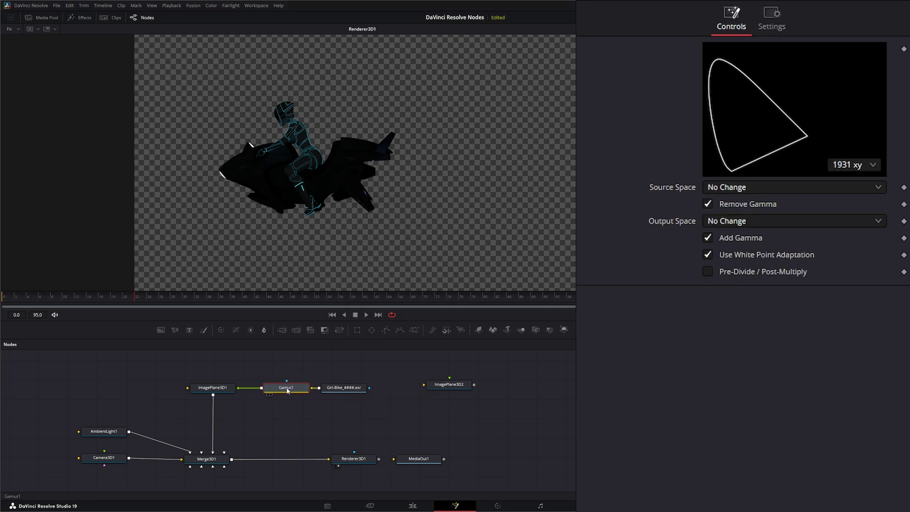
- Set Gamut's output colour space to sRGB and dim AmbientLight1 to about 0.72
click(741, 220)
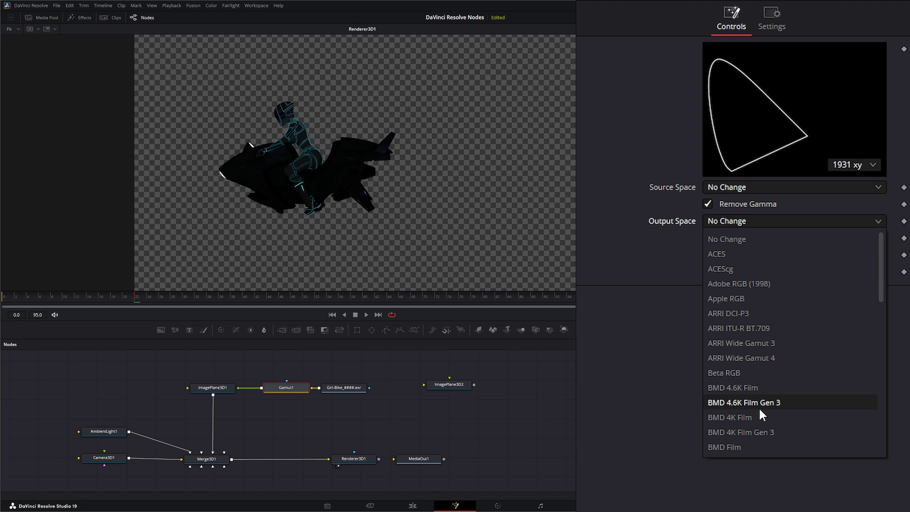
scroll(758, 411, down, 4)
scroll(758, 411, down, 3)
click(733, 400)
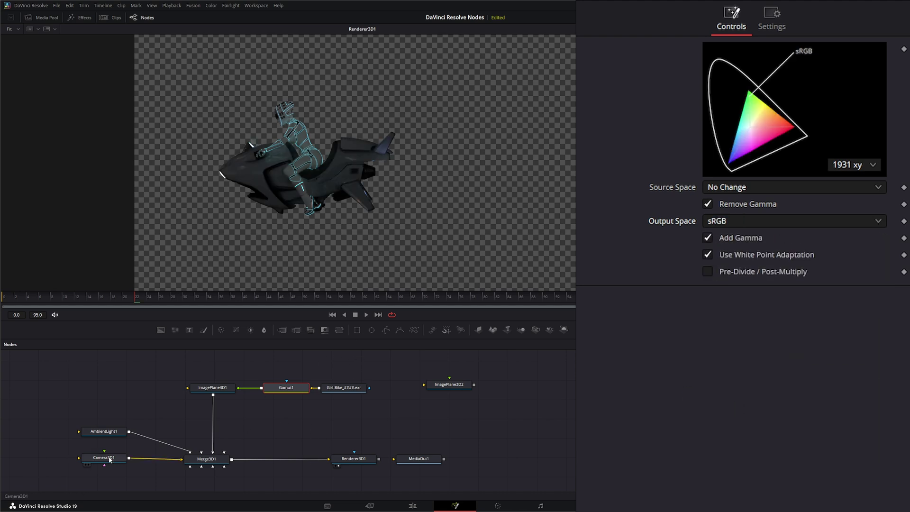
click(109, 431)
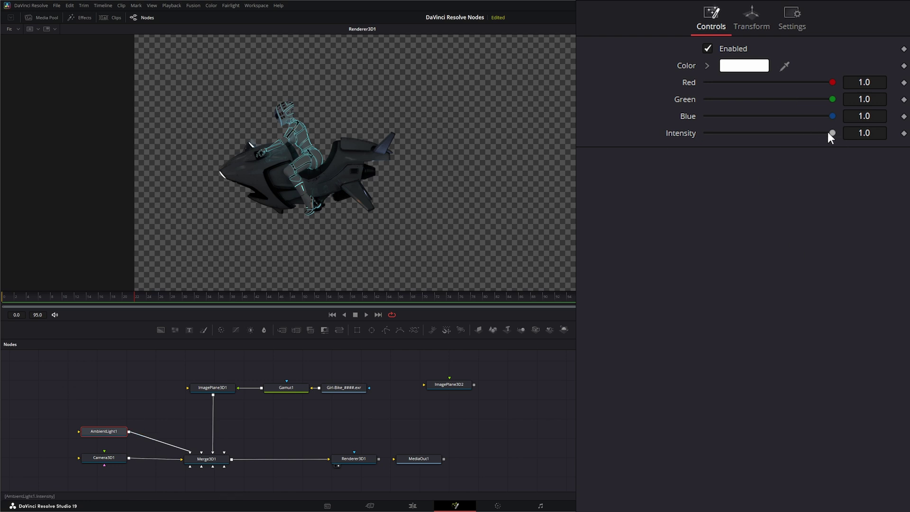
drag(831, 132, 812, 140)
- Try unlocked width subdivisions on ImagePlane3D1, then relock and reset subdivisions to 10
click(217, 387)
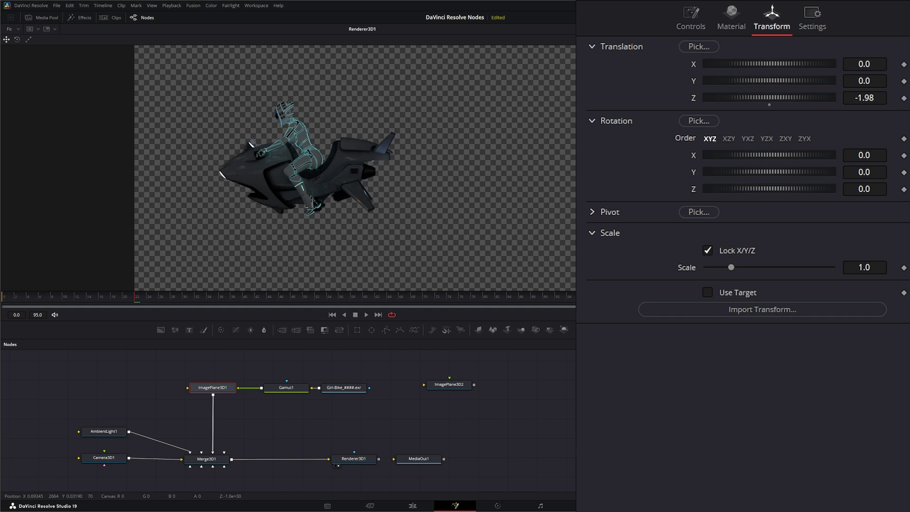
click(695, 22)
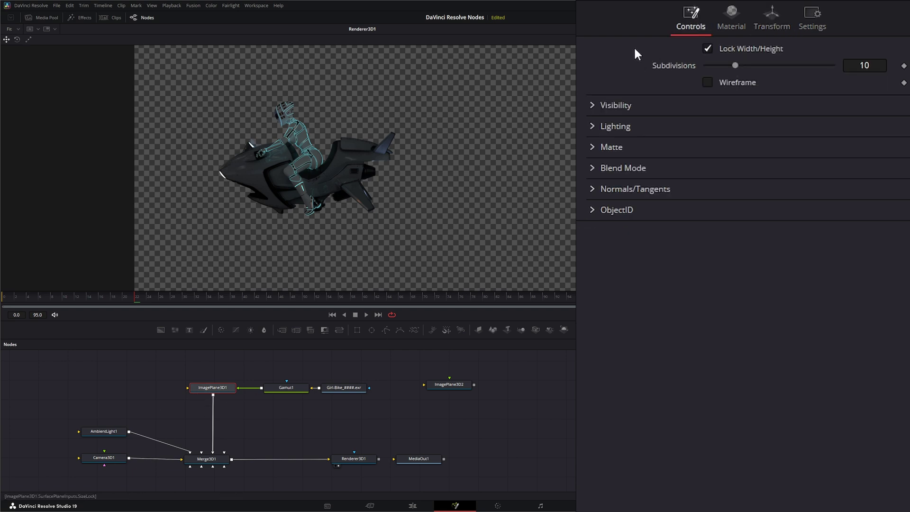
click(706, 48)
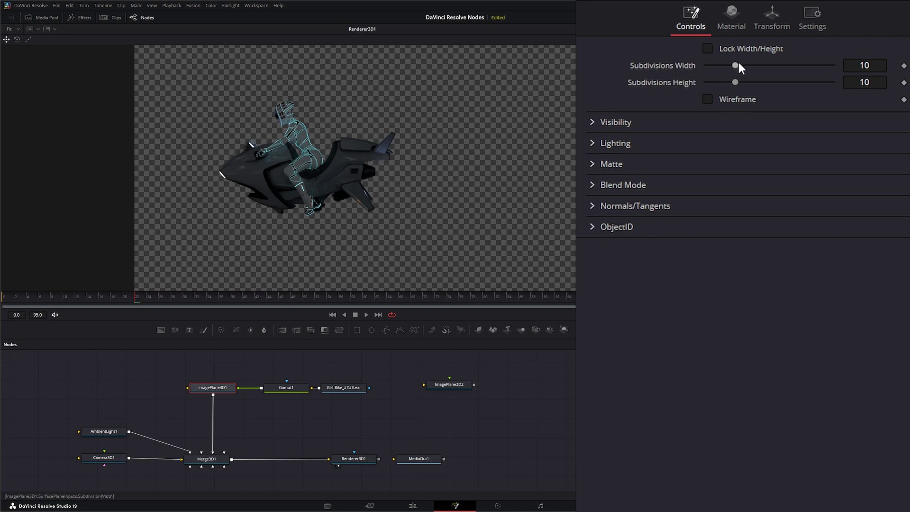
mouse_move(734, 65)
mouse_down()
mouse_move(802, 67)
mouse_move(746, 67)
mouse_up()
click(708, 48)
double_click(700, 69)
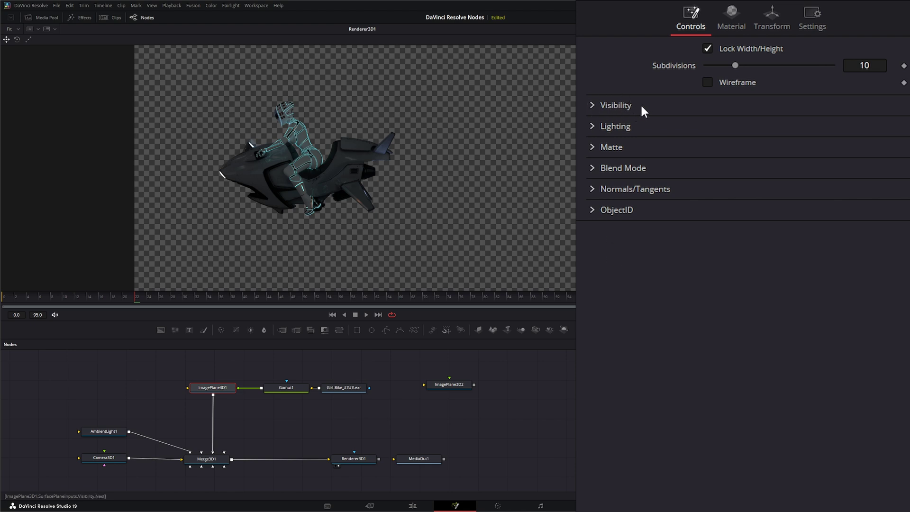
click(594, 104)
click(707, 122)
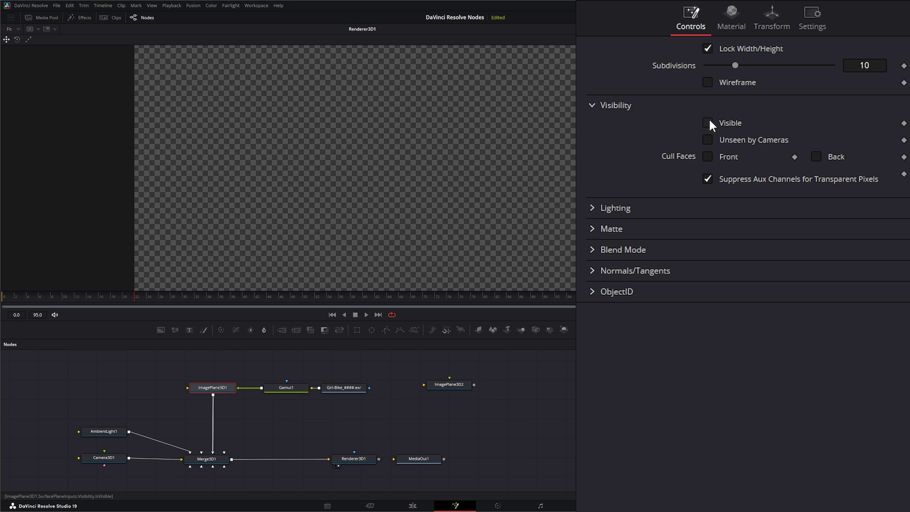
click(707, 123)
click(711, 137)
click(711, 138)
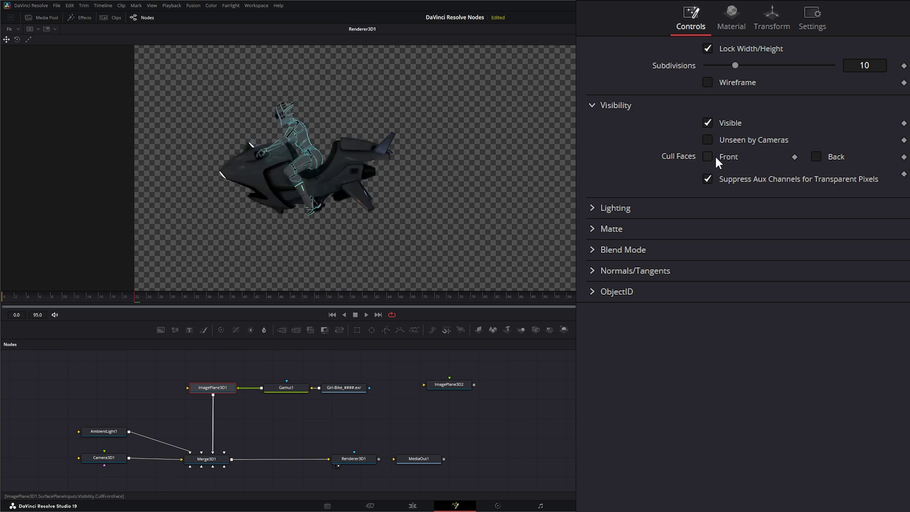
click(713, 153)
click(712, 153)
click(823, 156)
click(590, 105)
click(592, 125)
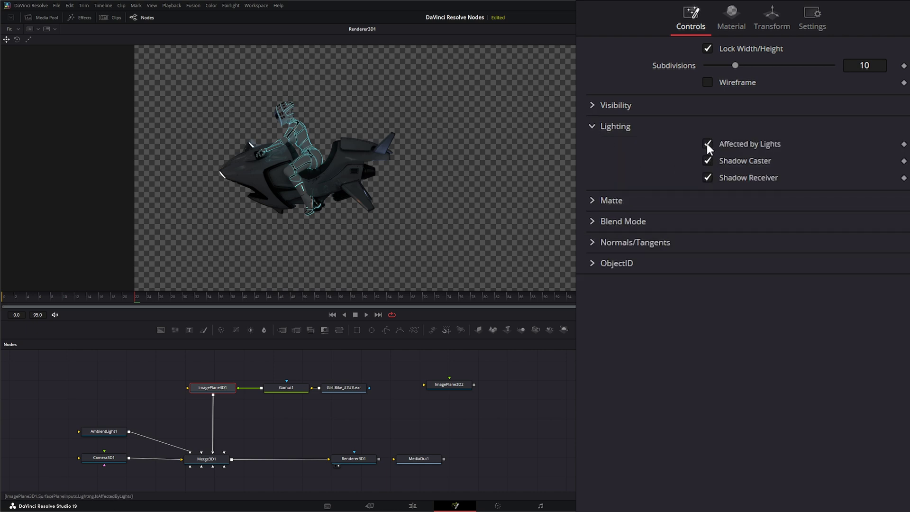
click(707, 142)
click(707, 141)
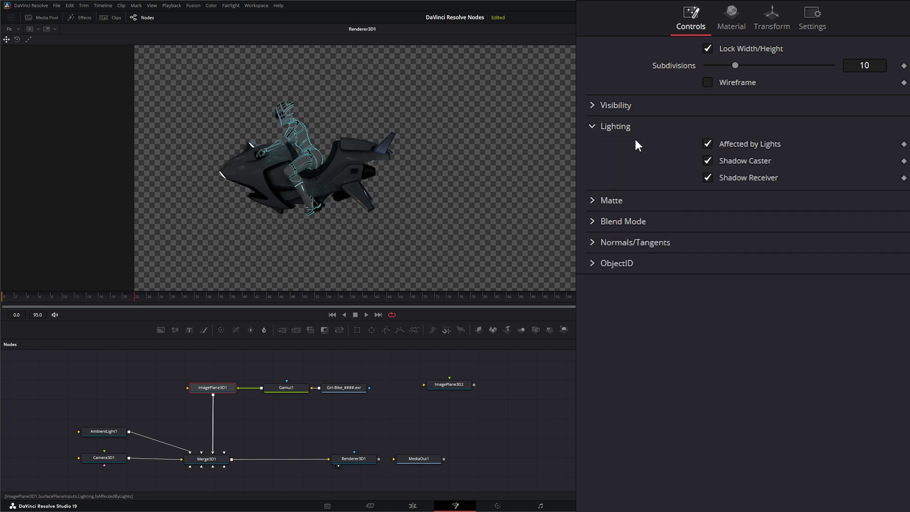
click(595, 128)
click(590, 145)
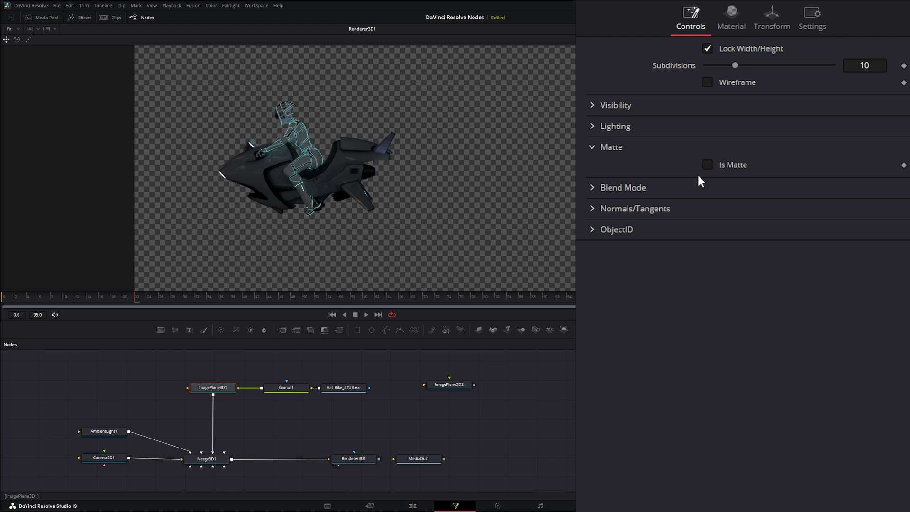
click(708, 164)
click(709, 164)
click(596, 146)
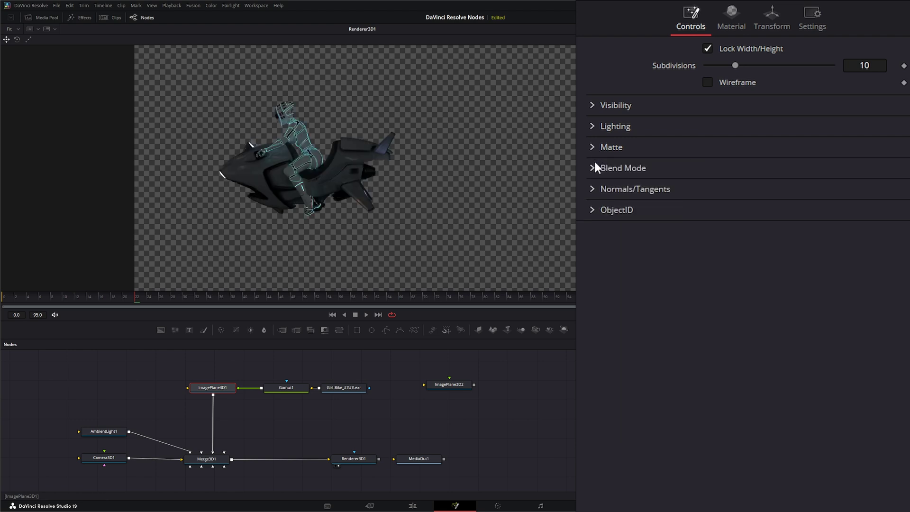
click(592, 166)
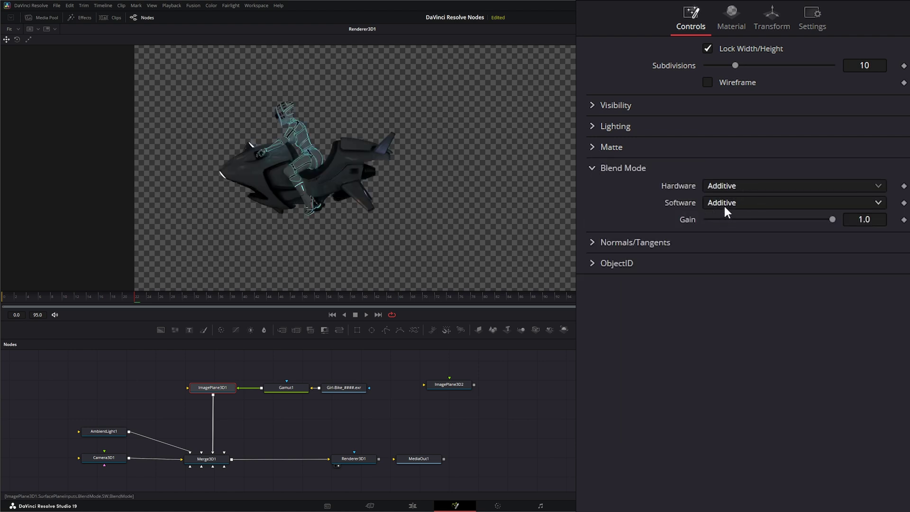
click(592, 167)
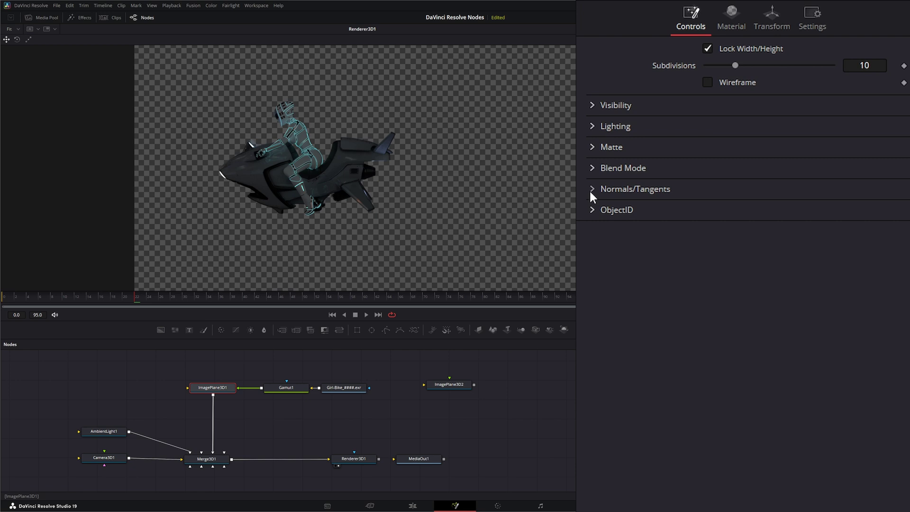
click(591, 189)
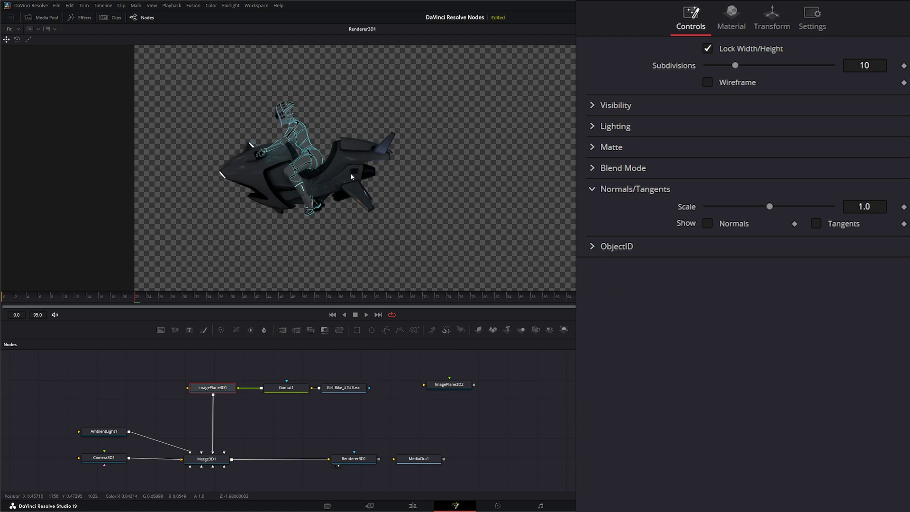
click(592, 189)
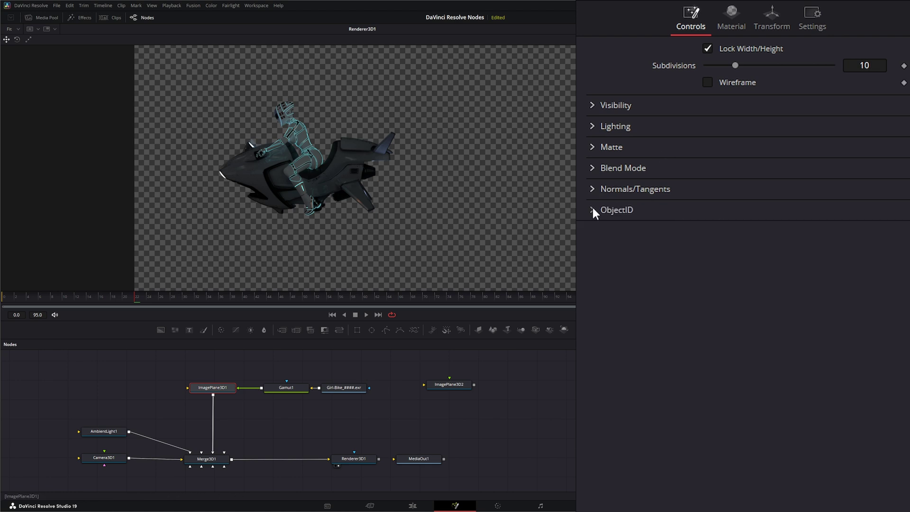
click(592, 209)
click(591, 209)
- Try an orange diffuse colour on ImagePlane3D1, revert to white, and expand Transmittance
click(735, 13)
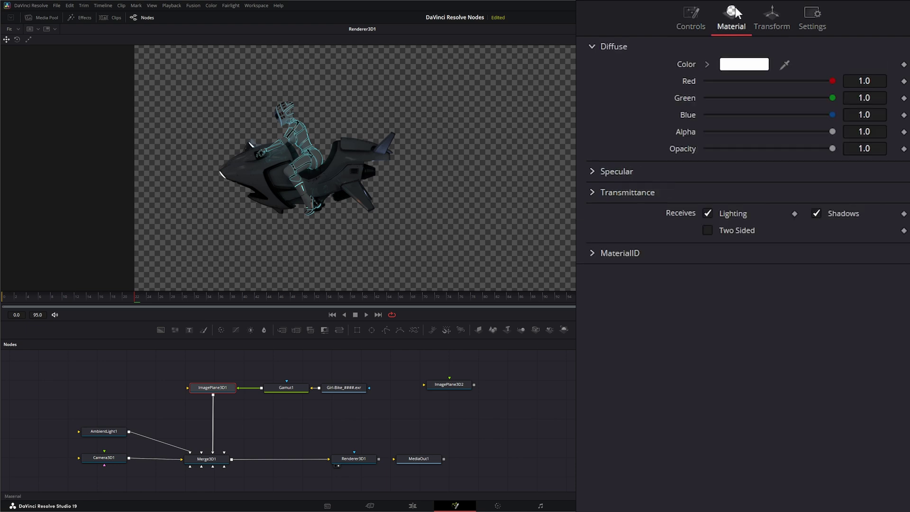
click(757, 70)
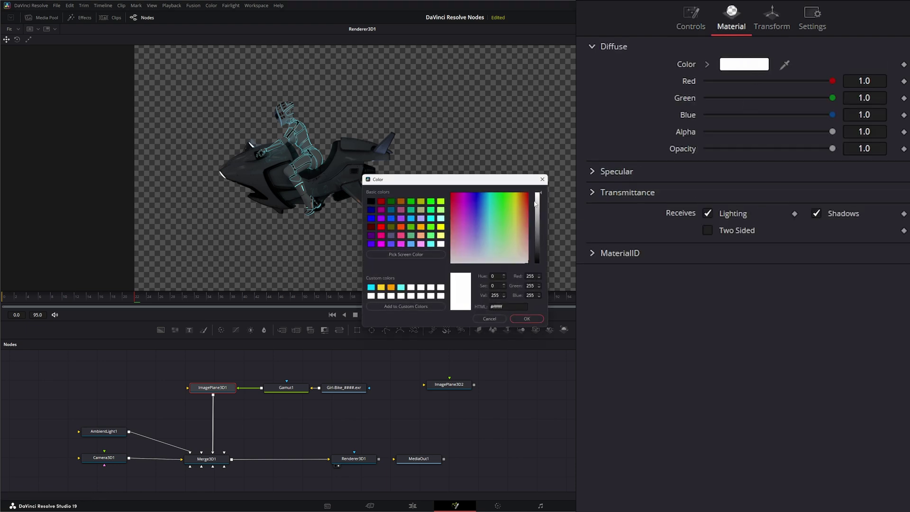
click(421, 227)
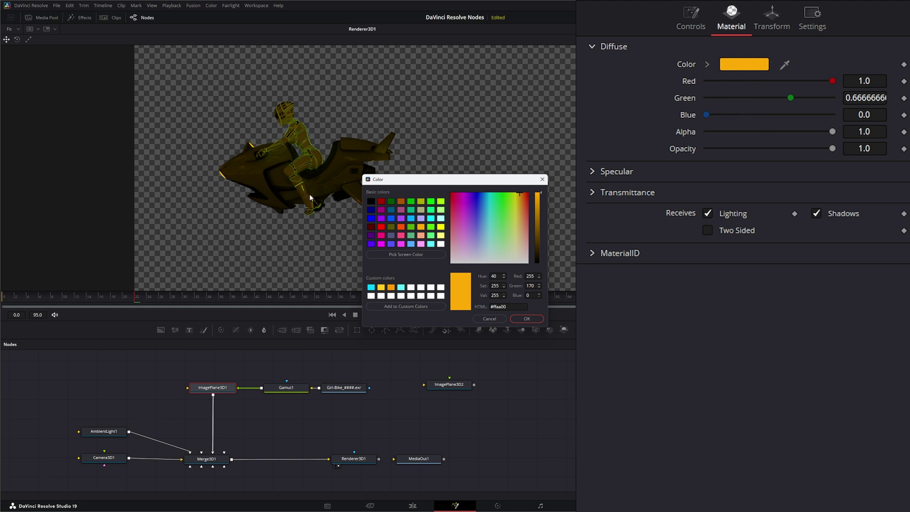
click(441, 288)
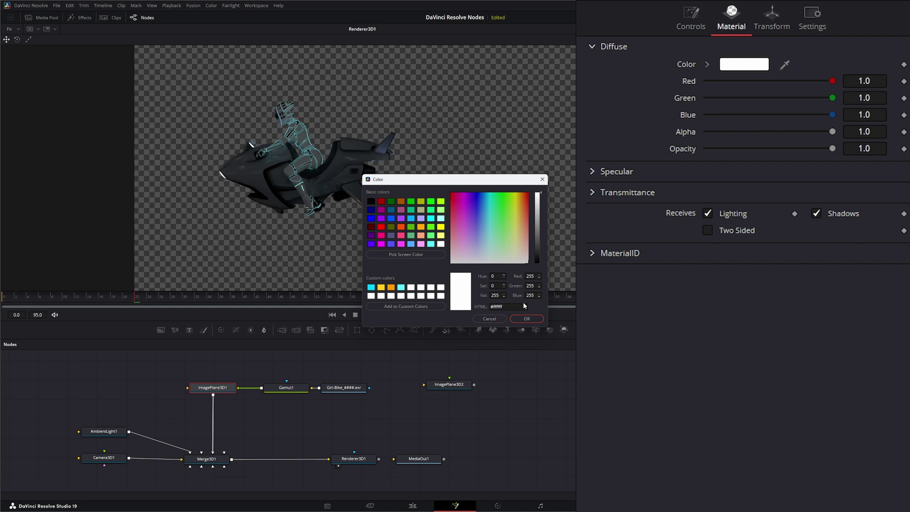
click(526, 319)
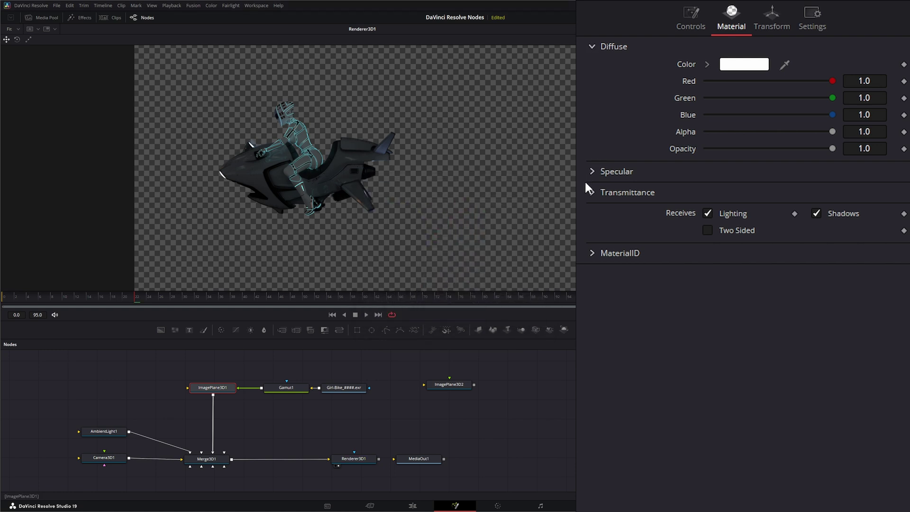
click(593, 252)
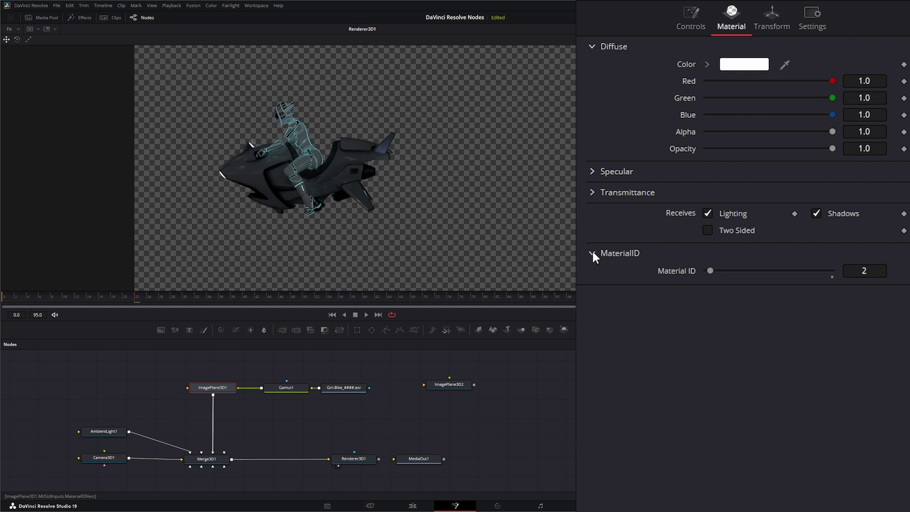
click(592, 252)
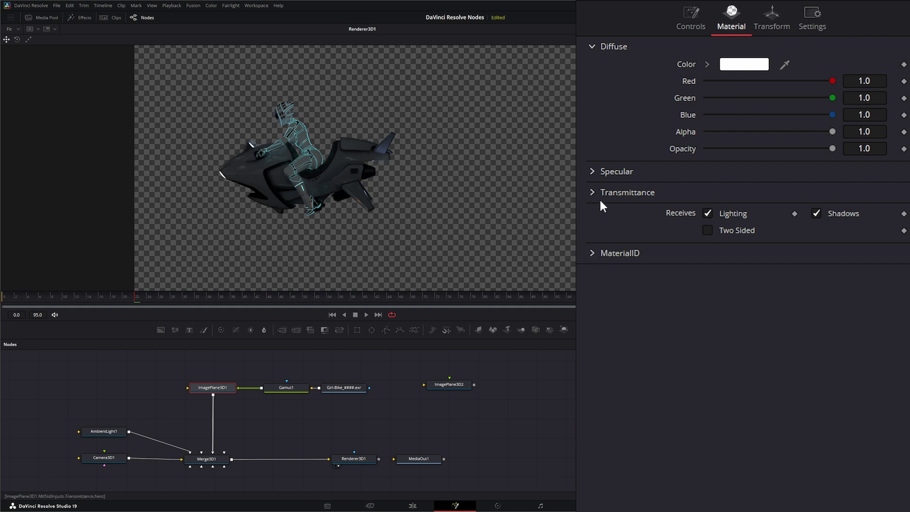
click(592, 192)
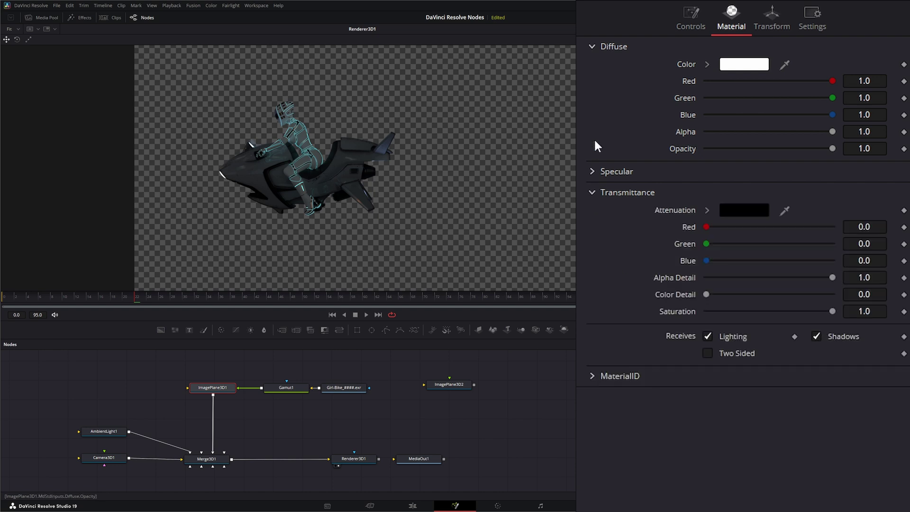
- Reposition the biking-girl plane, entering Translation X 0.336 and fine-tuning the translation values
click(772, 12)
drag(757, 62, 768, 62)
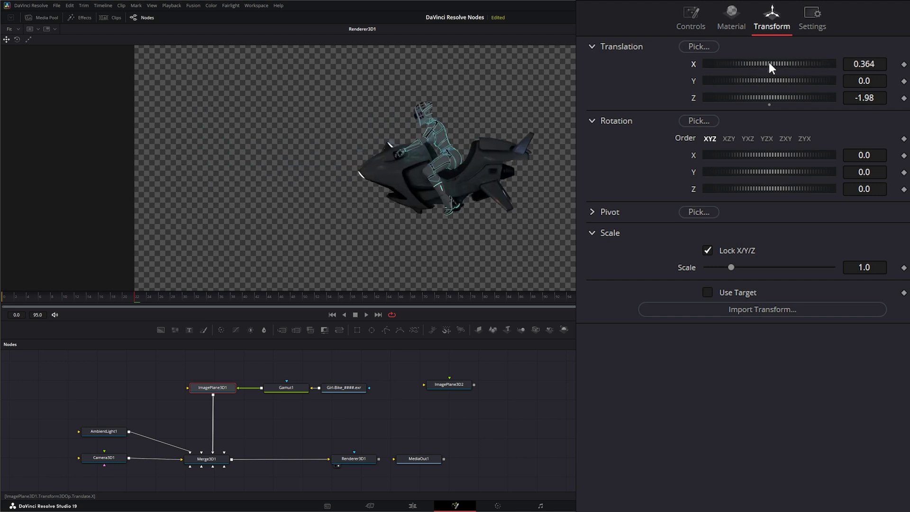
click(882, 64)
text(0.336)
key(Return)
scroll(880, 63, down, 8)
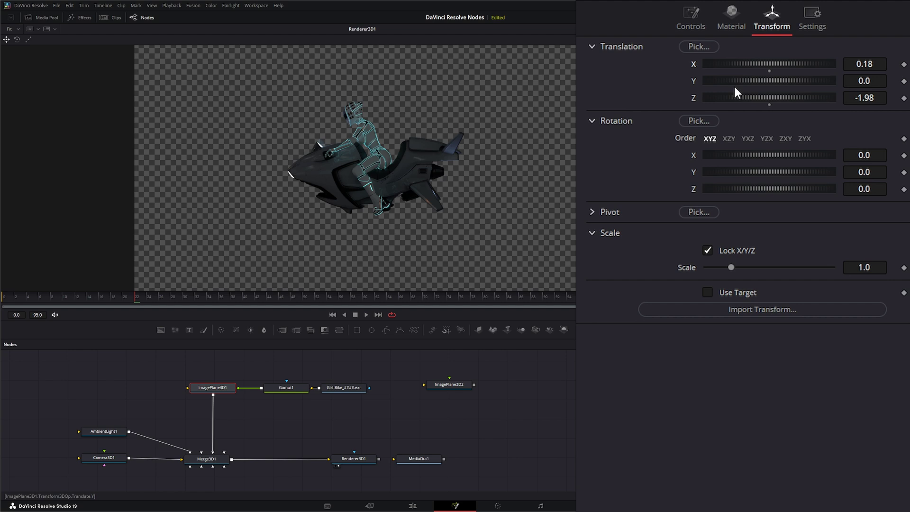
scroll(873, 82, up, 2)
scroll(873, 82, down, 7)
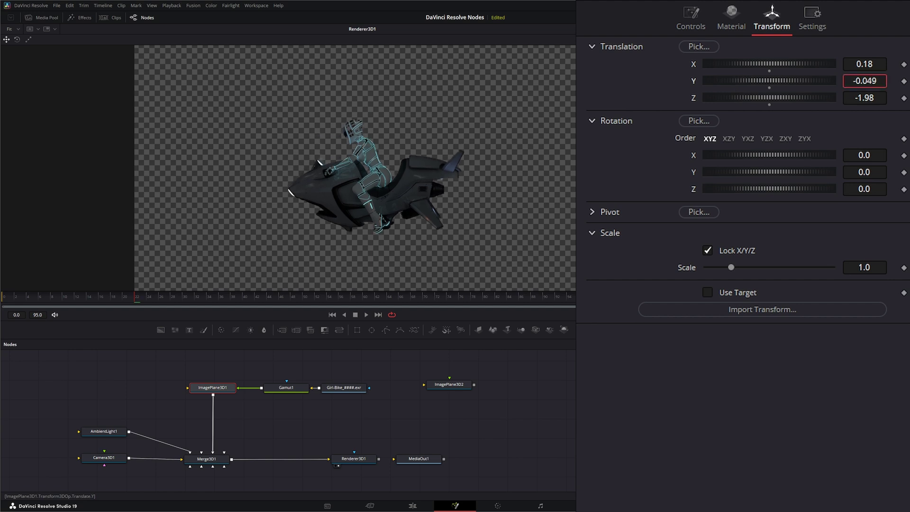
scroll(873, 81, up, 3)
scroll(863, 98, up, 5)
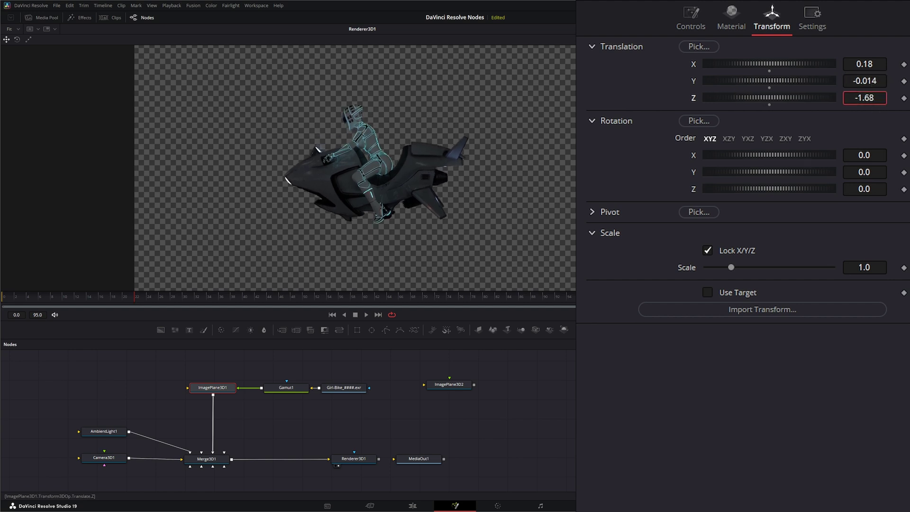
scroll(863, 98, down, 8)
scroll(864, 97, up, 16)
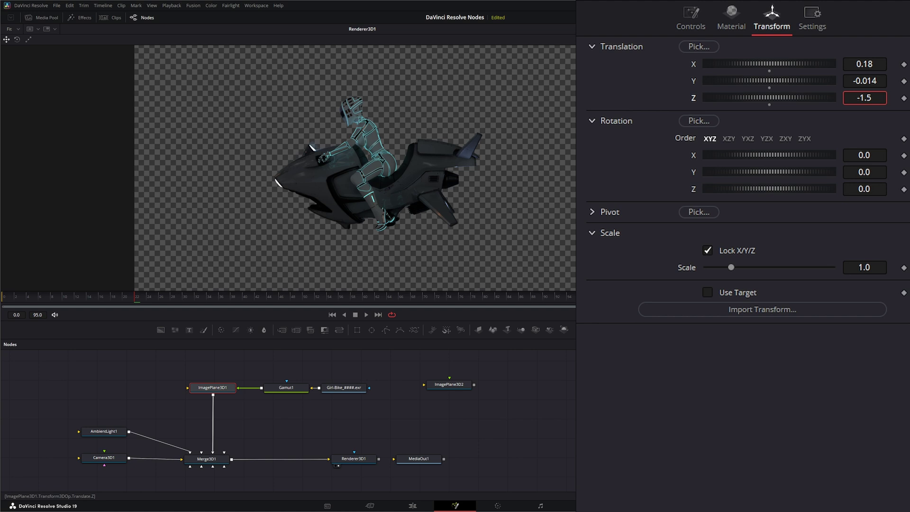
scroll(864, 98, up, 1)
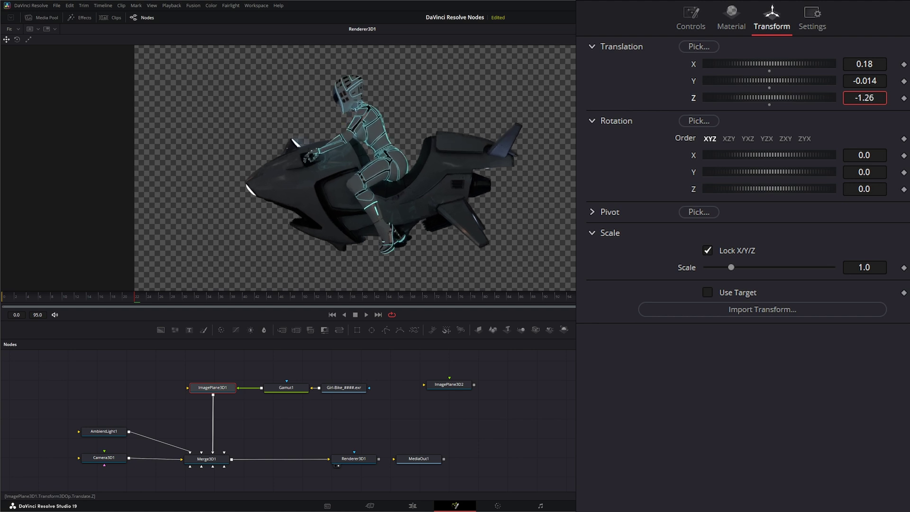
scroll(863, 97, up, 1)
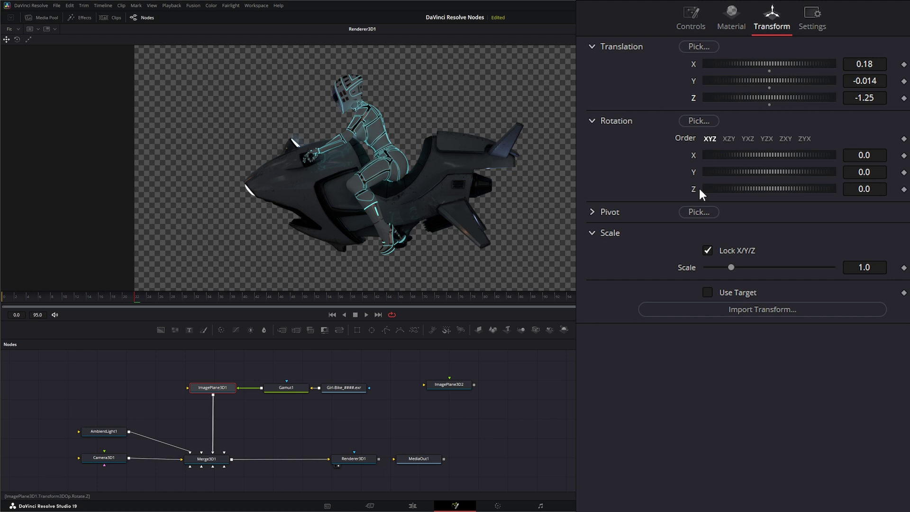
- Tilt the plane on Rotation X, then reset rotation to 0 and test scaling
drag(763, 151, 692, 156)
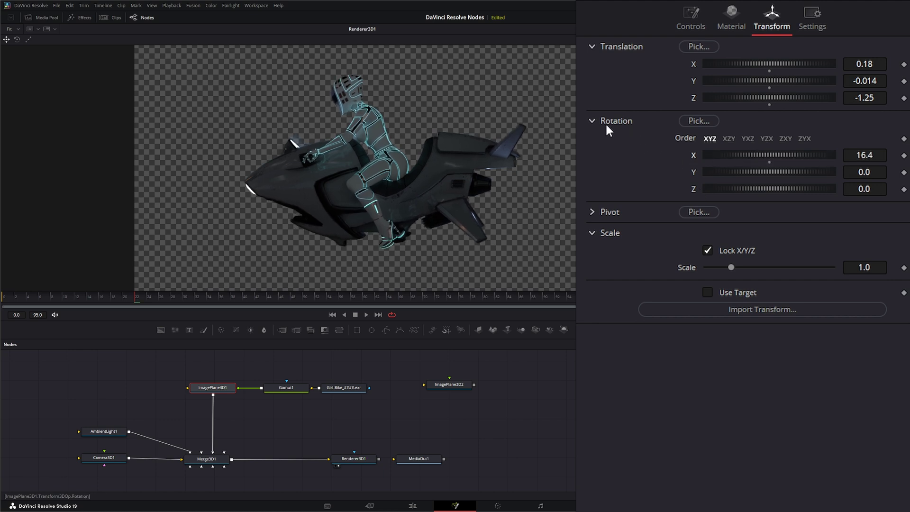
click(591, 212)
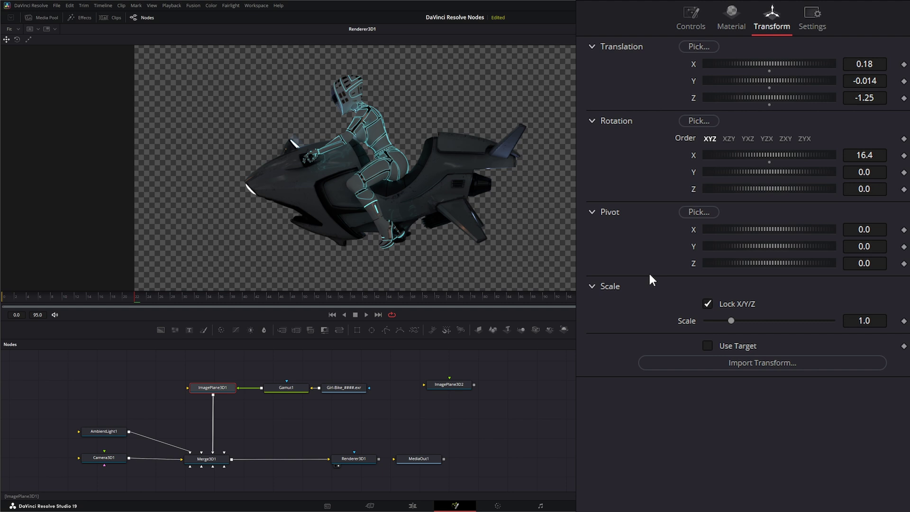
click(592, 212)
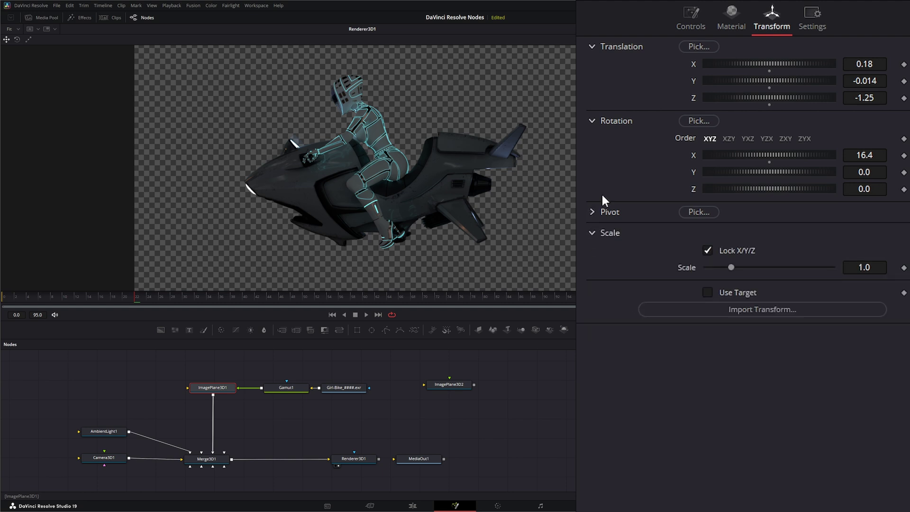
click(592, 121)
click(590, 119)
double_click(694, 156)
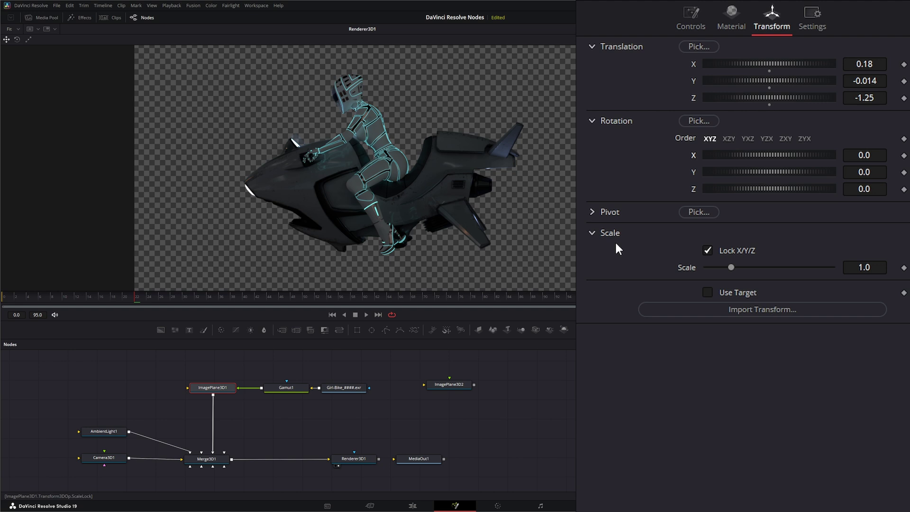
mouse_move(732, 268)
mouse_down()
mouse_move(741, 267)
mouse_move(729, 266)
mouse_up()
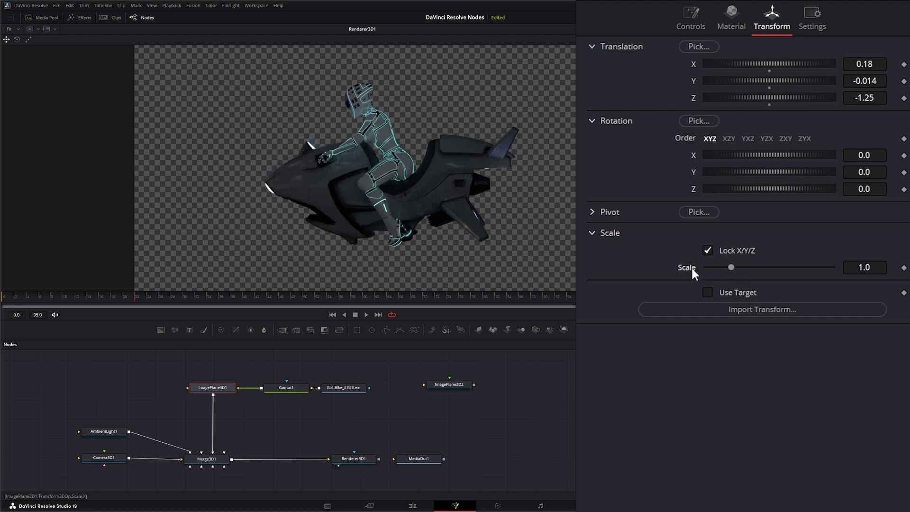
- Preview the bike animation, then wire ImagePlane3D2's output into Merge3D1
click(610, 232)
key(space)
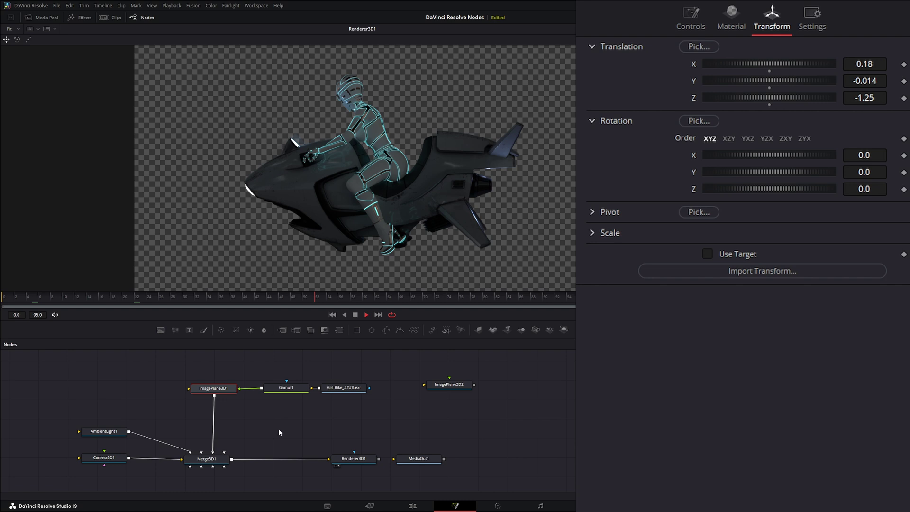
drag(212, 391, 211, 388)
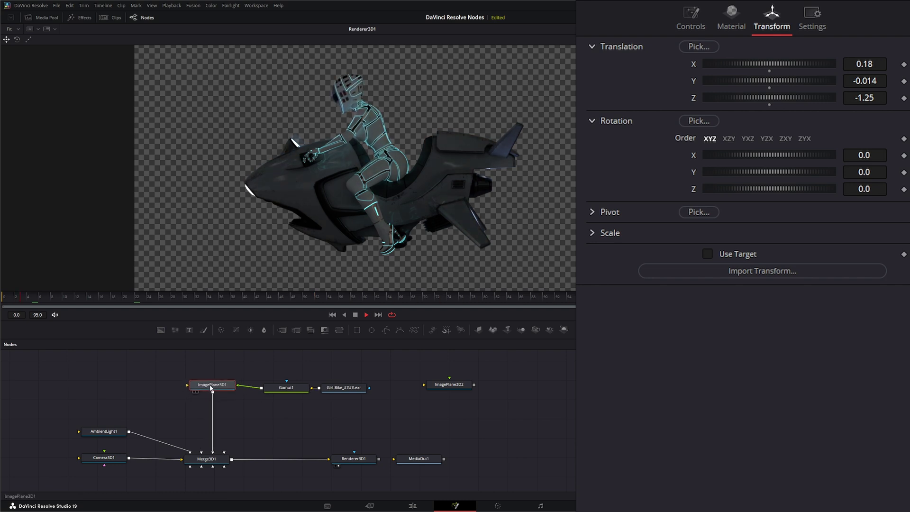
click(217, 460)
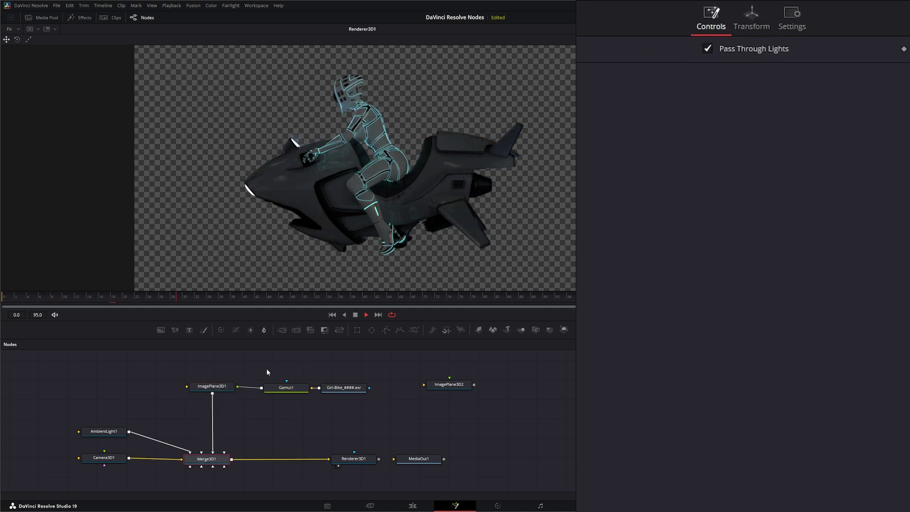
key(space)
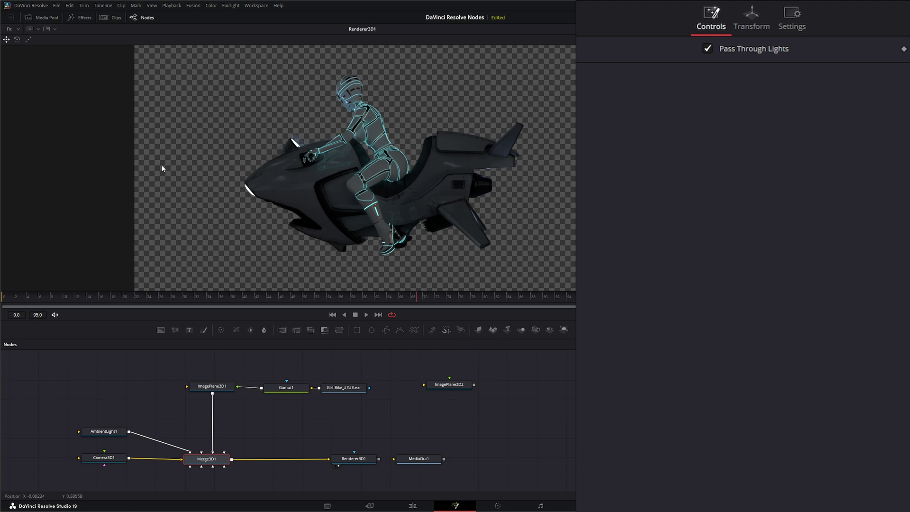
drag(453, 385, 226, 454)
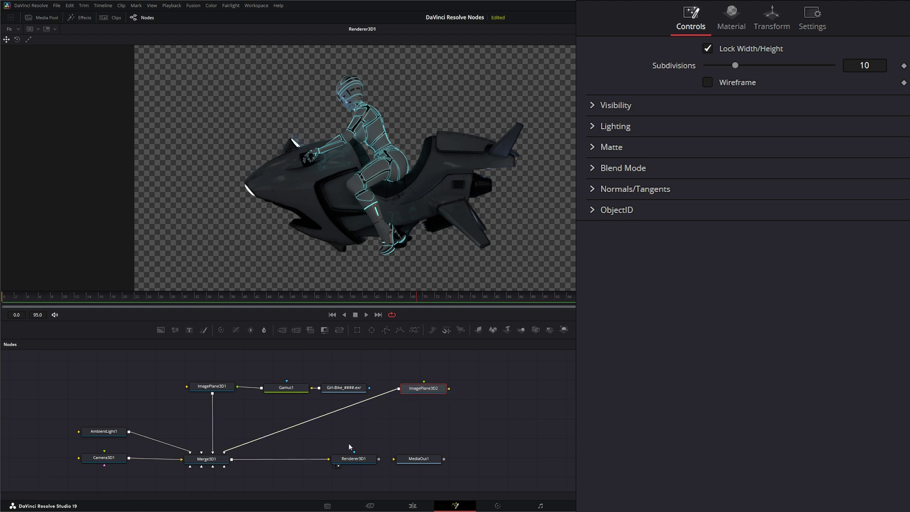
- View Merge3D1 with key 1 and set ImagePlane3D2's Translation Z to -1.32
click(206, 459)
key(1)
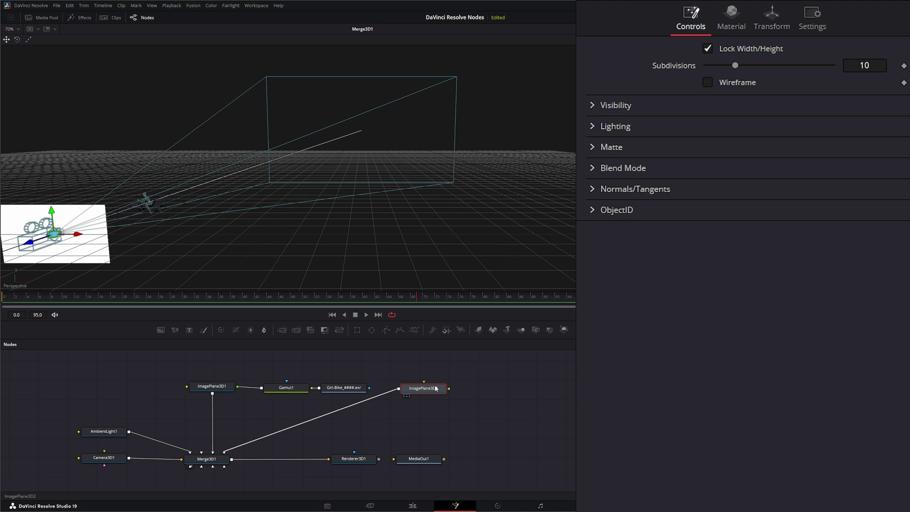
click(771, 19)
drag(867, 99, 838, 99)
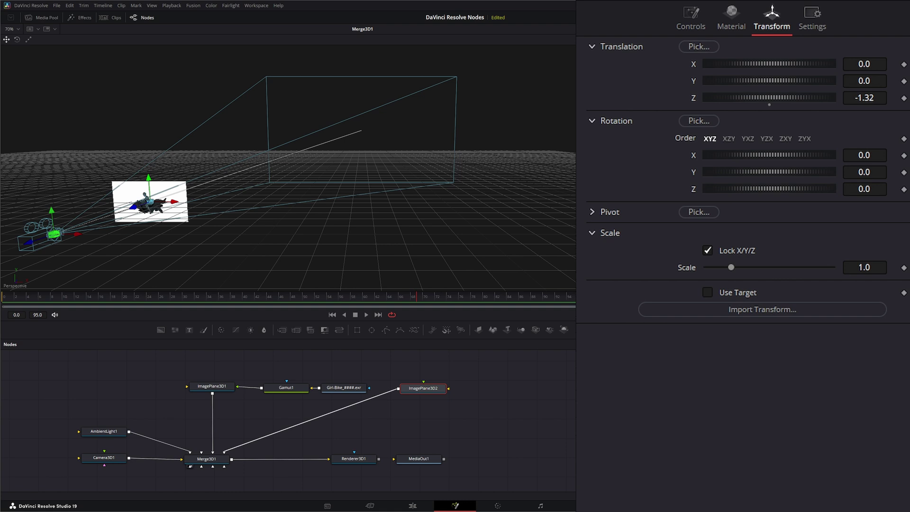
- Add the road clip as MediaIn1 feeding ImagePlane3D2, with Renderer3D1 in the viewer
drag(552, 405, 423, 383)
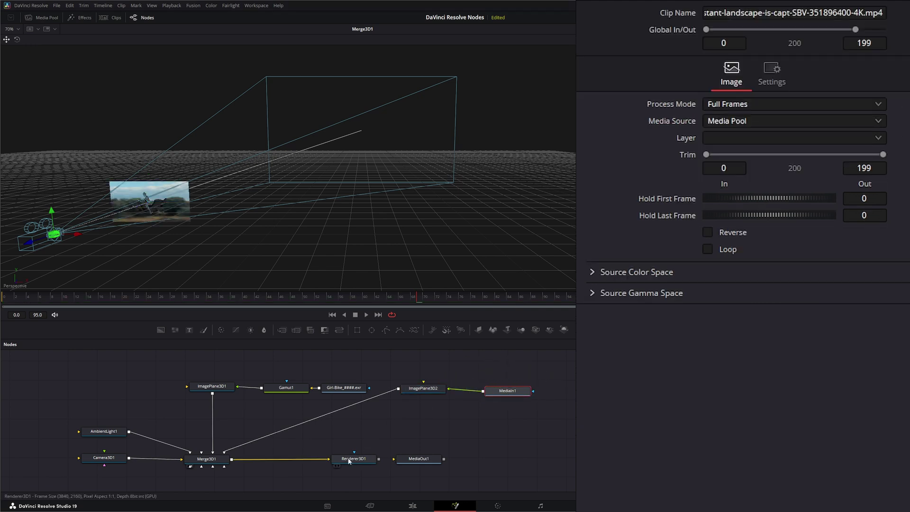
drag(358, 461, 350, 221)
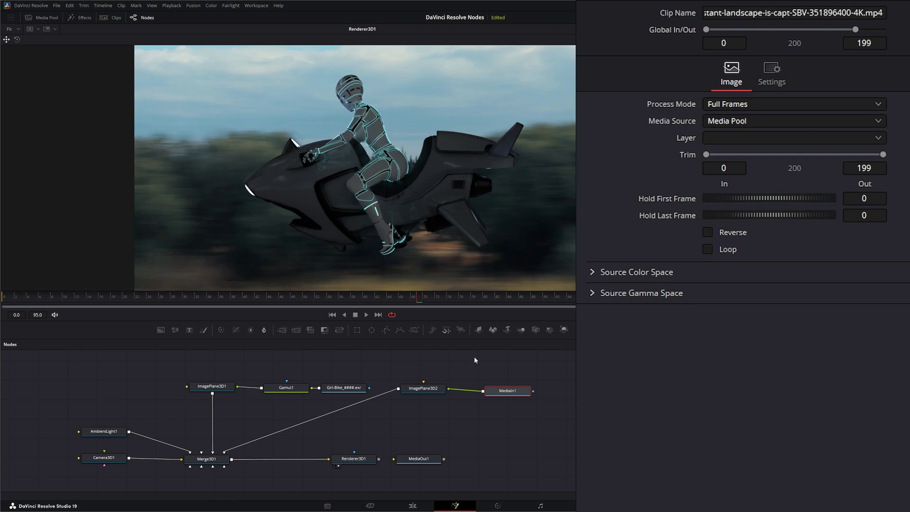
drag(512, 395, 515, 392)
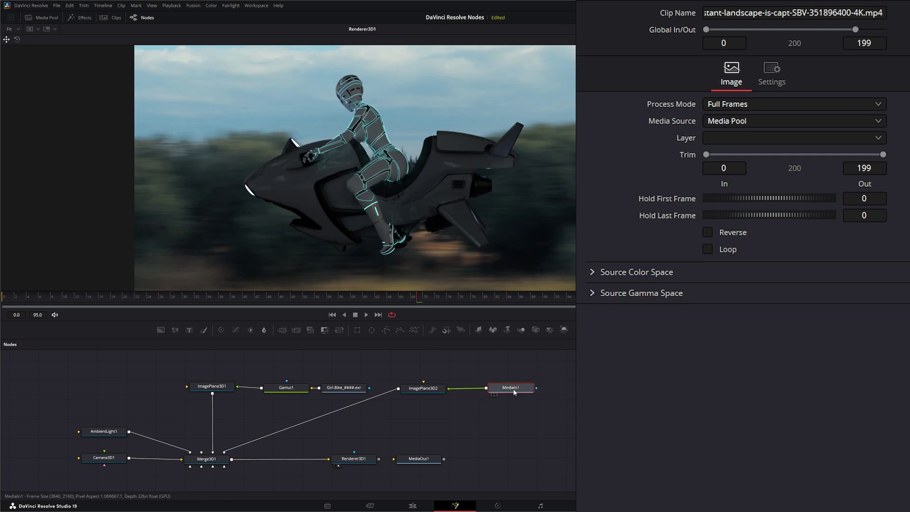
- Push ImagePlane3D2 back to Z -1.66 and play the composite from the start
click(427, 390)
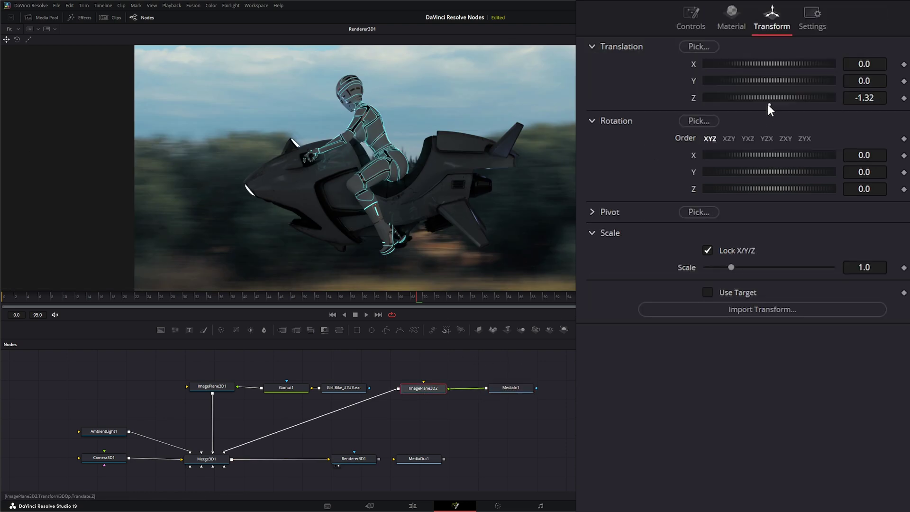
mouse_move(852, 99)
mouse_down()
mouse_move(813, 99)
mouse_move(835, 99)
mouse_up()
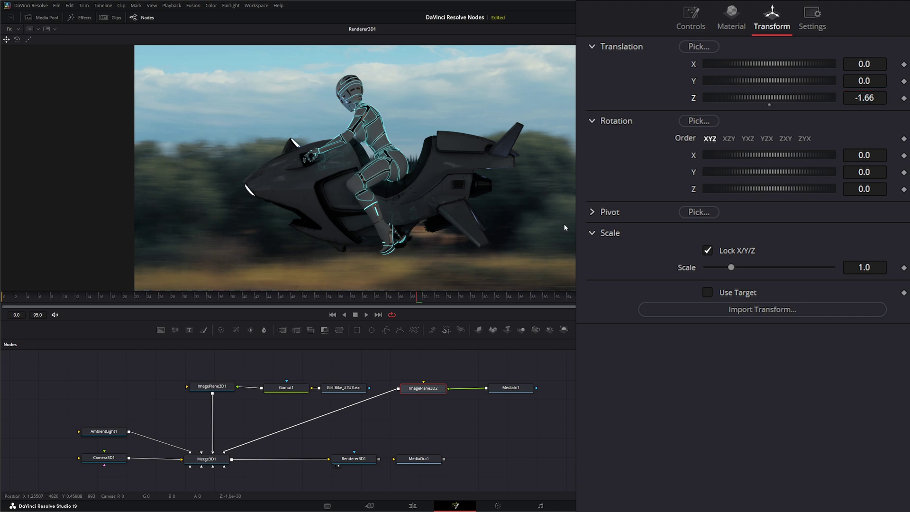
click(332, 315)
click(366, 315)
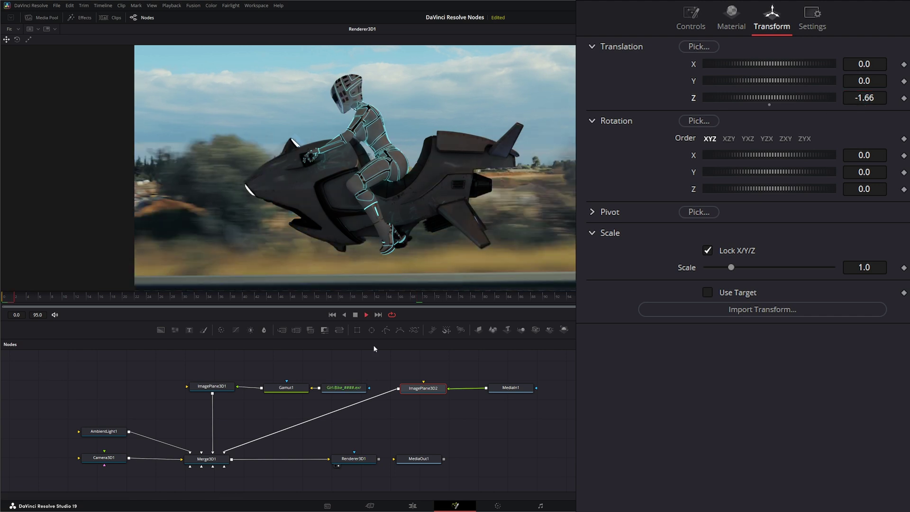